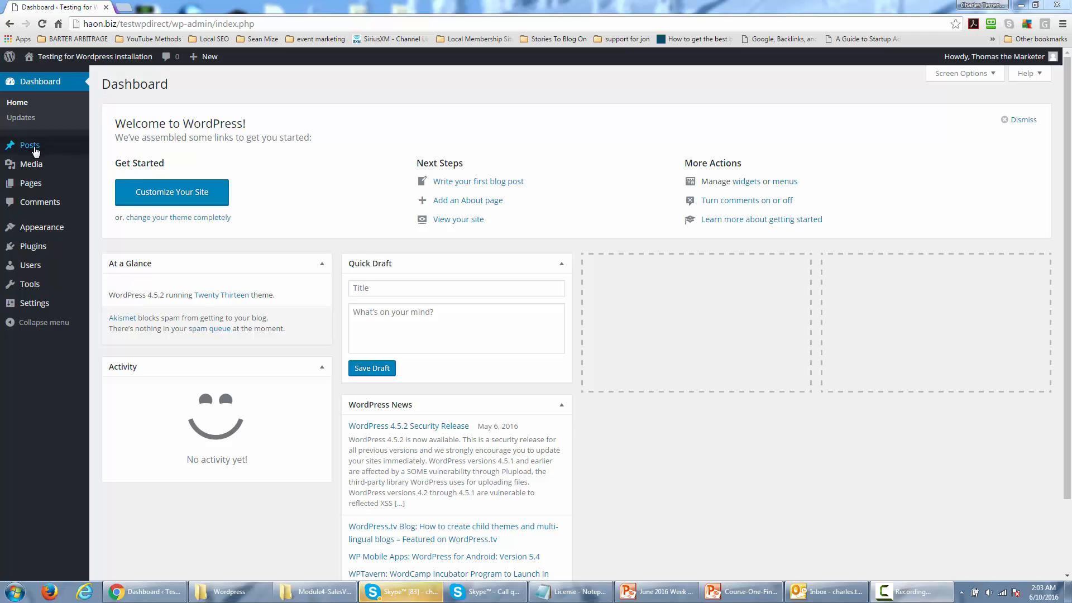
- Go to the site's posts list and start a new post
mouse_move(33, 147)
left_click(113, 148)
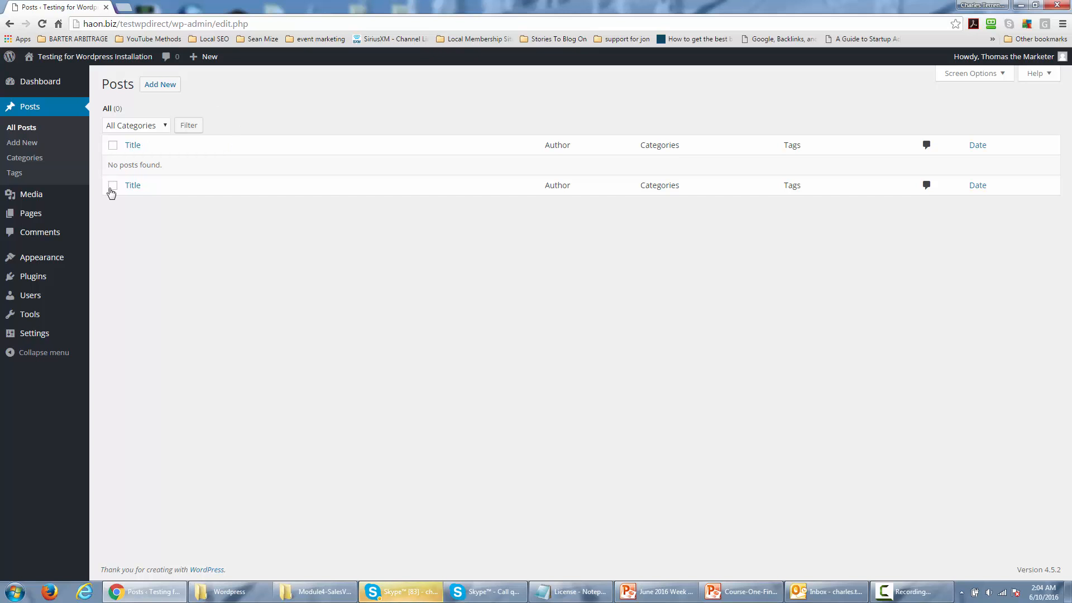
left_click(154, 87)
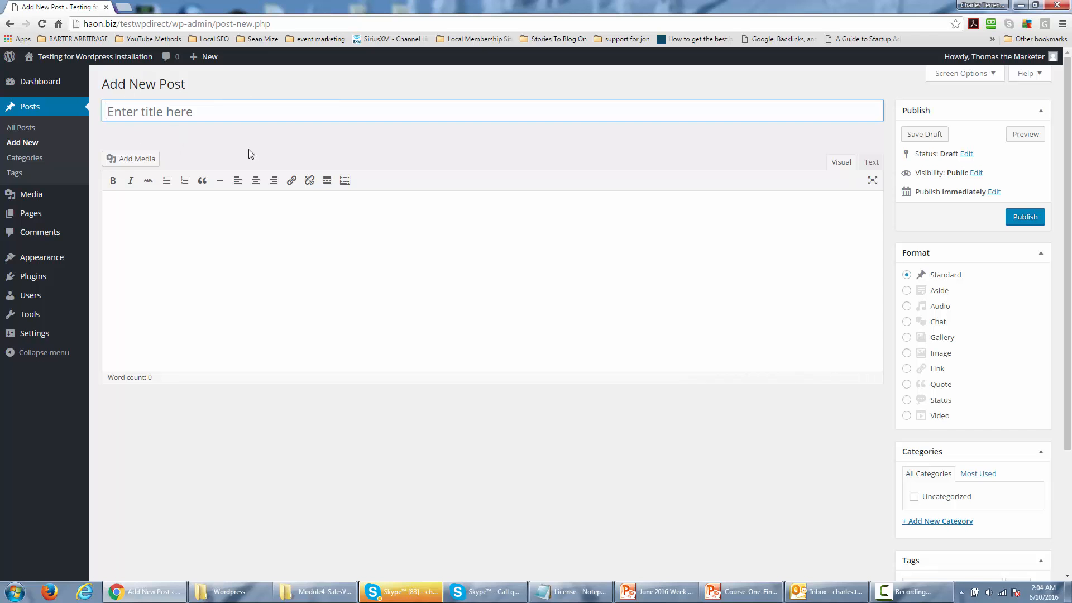
- Examine the new post page's publishing, format, category, tag and featured image options
left_click(661, 426)
scroll(682, 427, "down", 1)
scroll(682, 426, "down", 1)
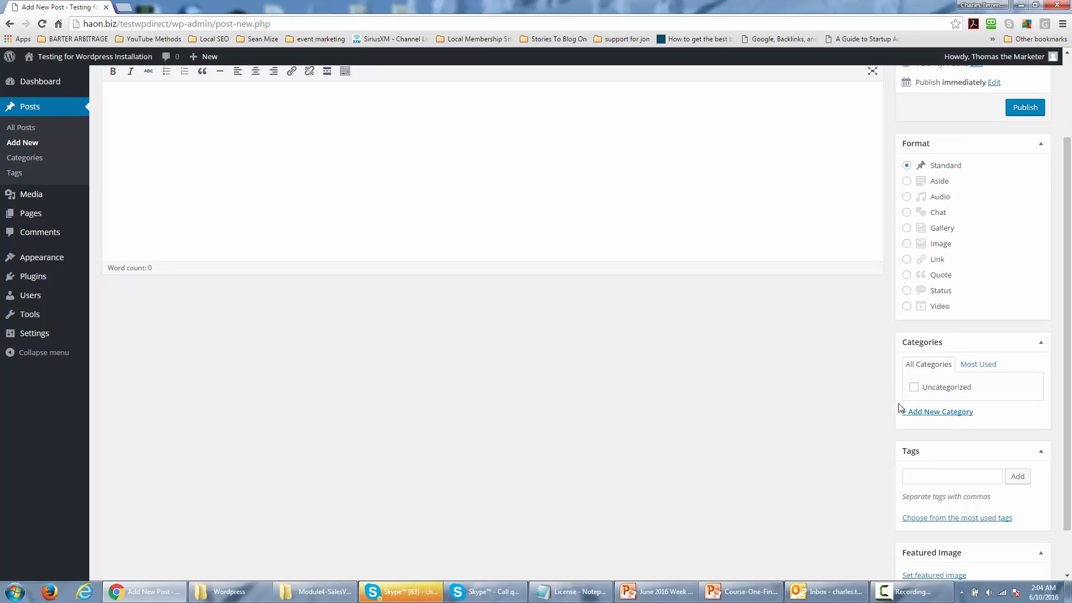
scroll(895, 406, "up", 1)
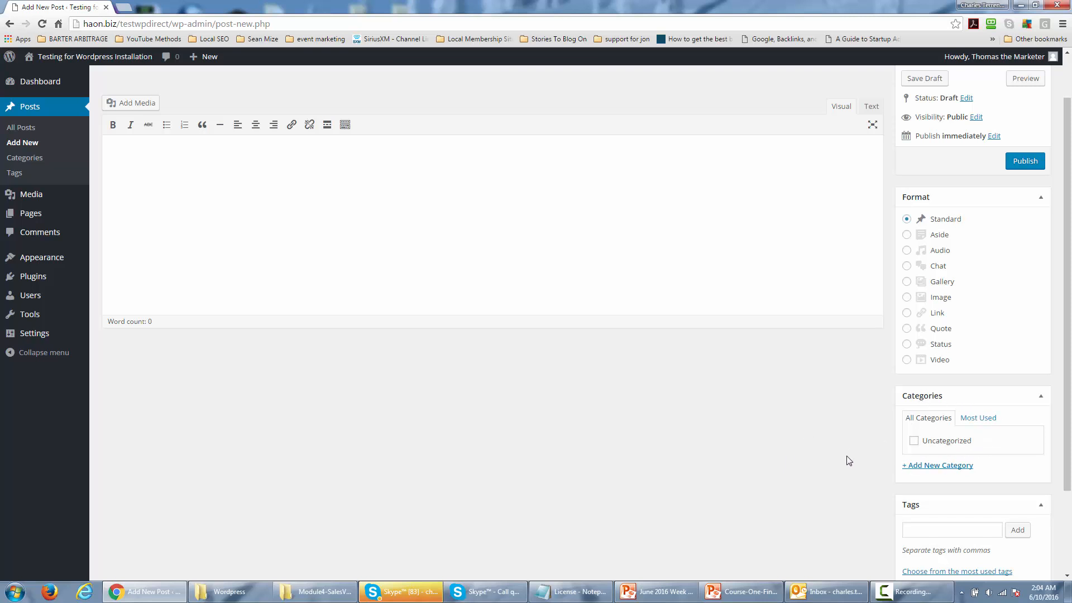
scroll(853, 456, "down", 3)
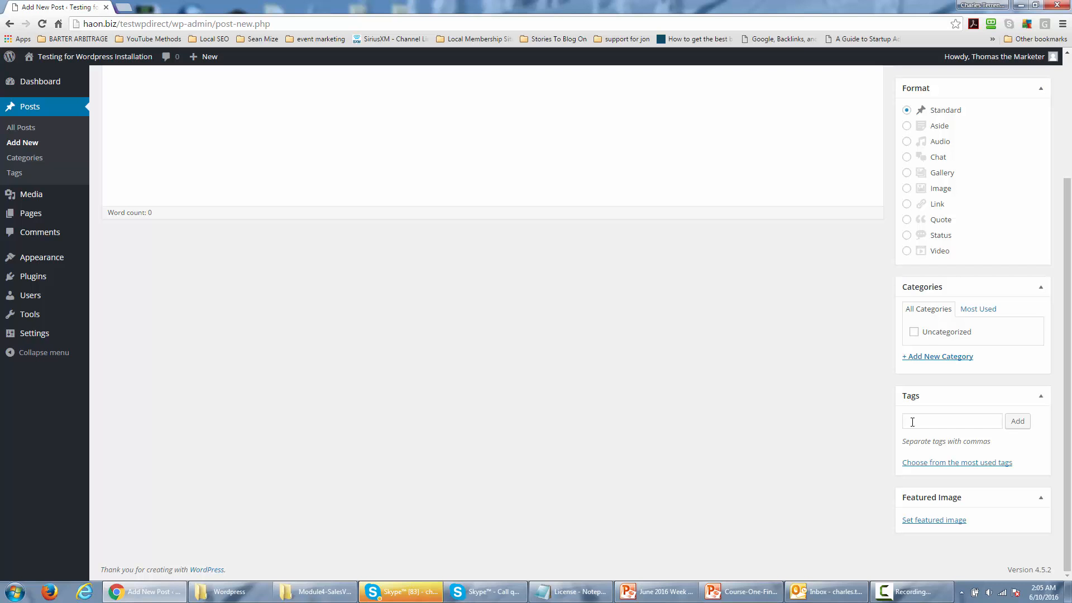
scroll(609, 481, "up", 3)
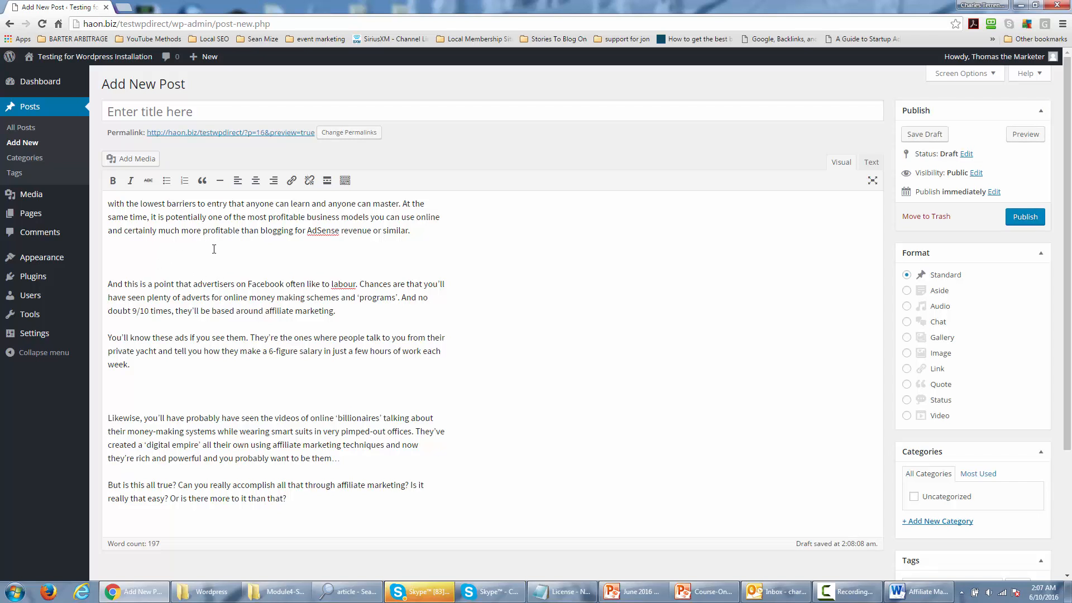
- Remove the extra blank lines before the paragraphs starting "And this is a point" and "Likewise", keeping their first letters
left_click(304, 259)
key("Delete")
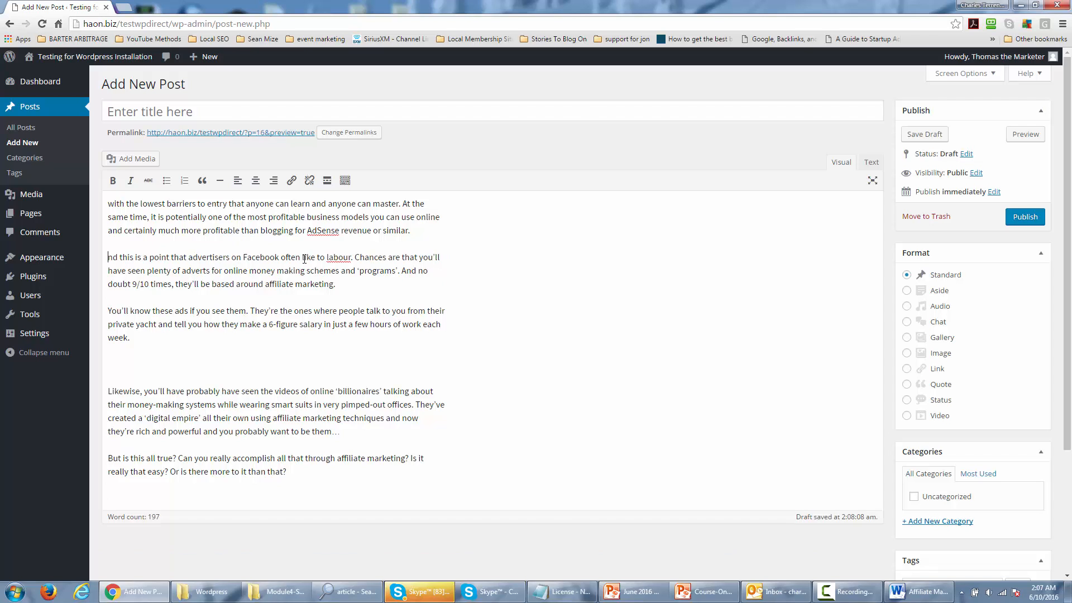
type("A")
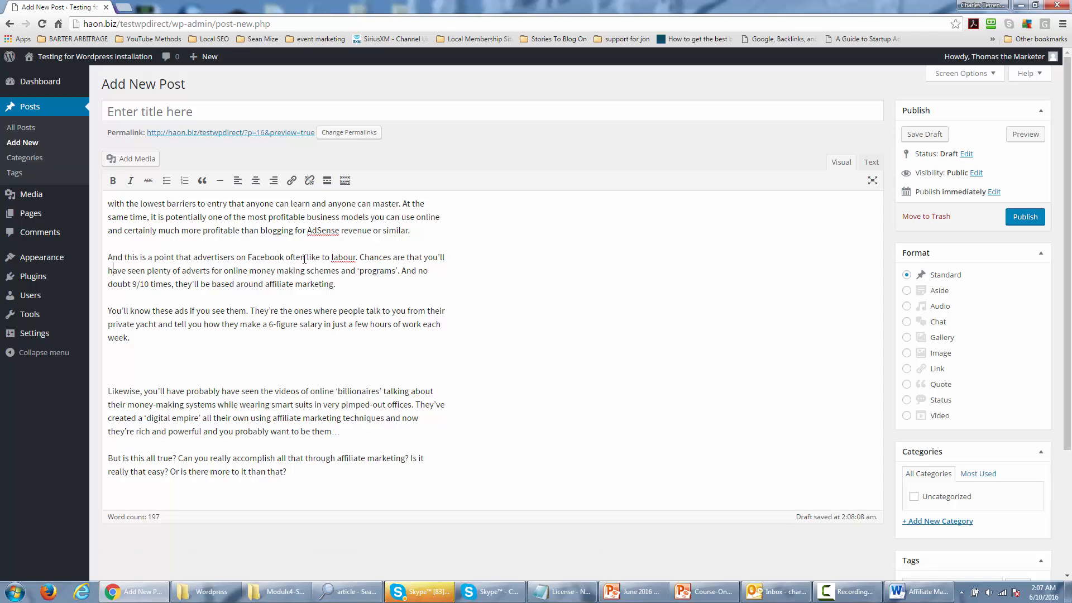
key("Delete")
key("Delete")
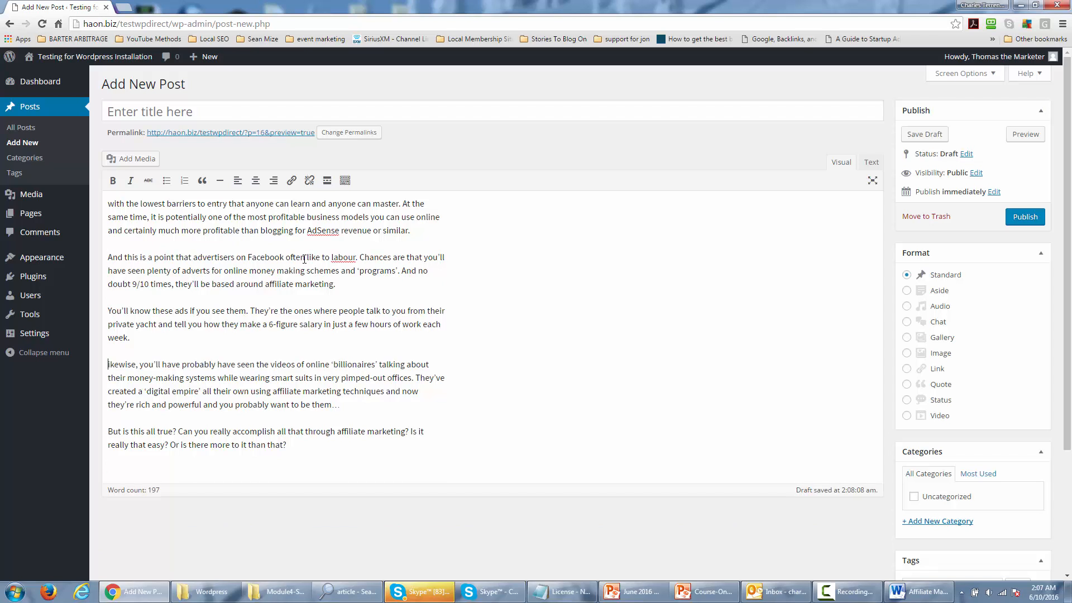
type("L")
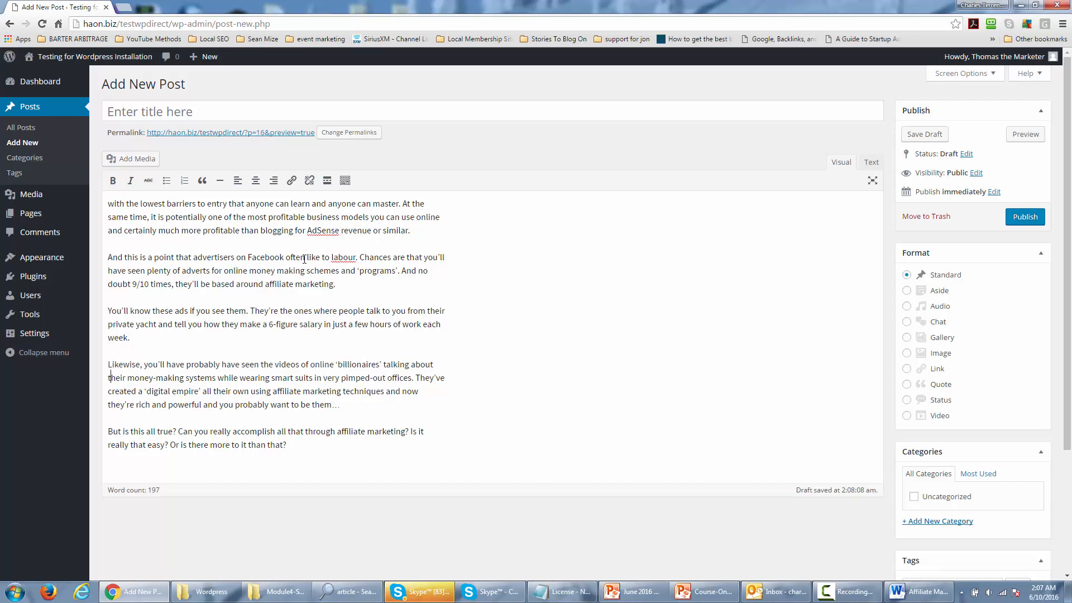
key("Down")
key("Down")
- Insert the existing Tulips image into the post at Thumbnail – 150 × 150 size and align it left of the text
left_click(138, 161)
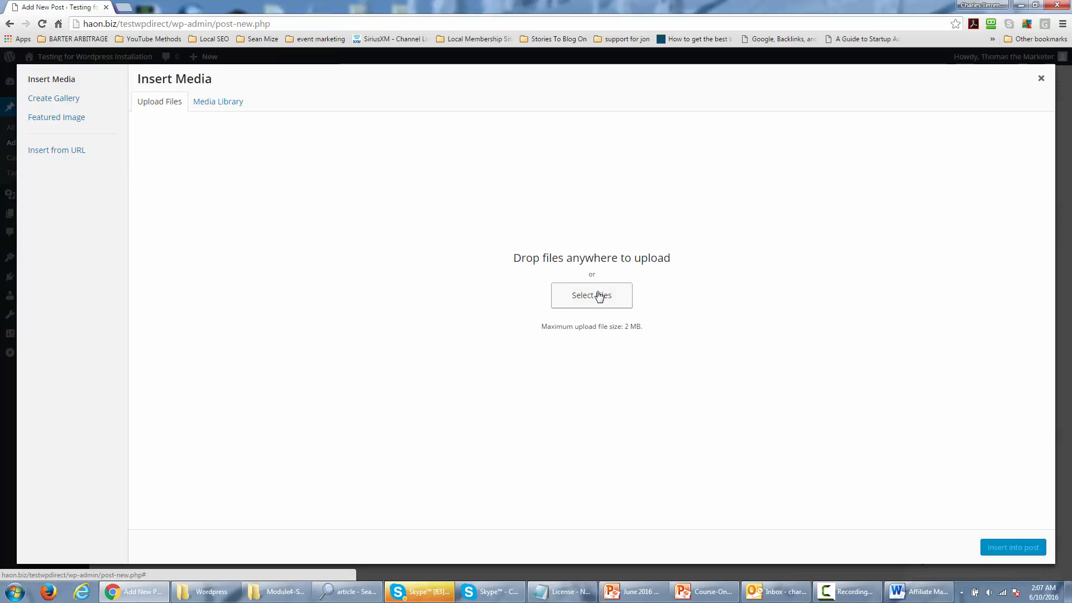
left_click(215, 103)
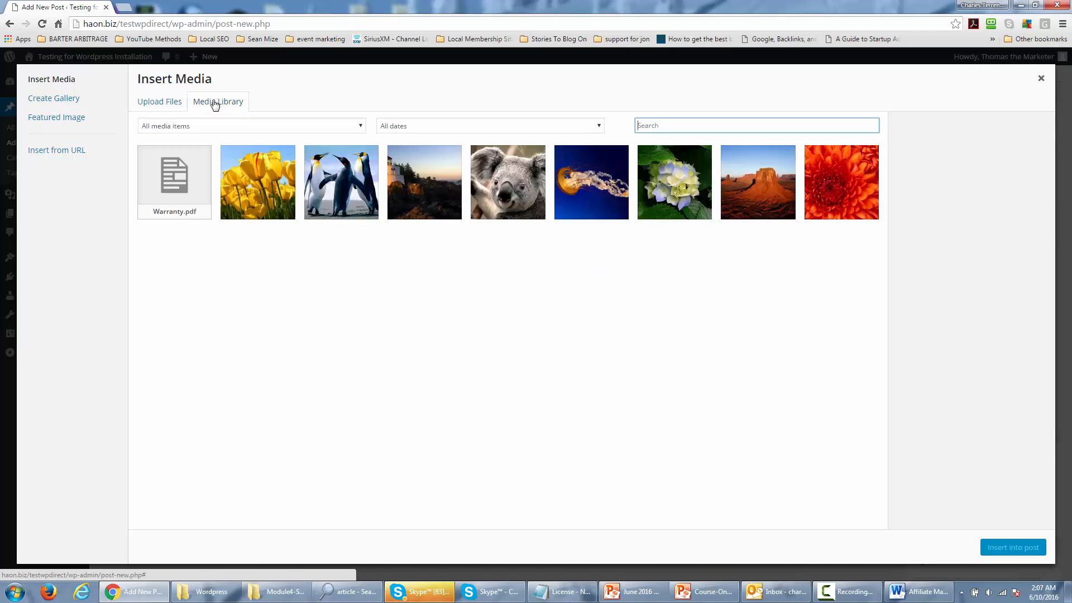
left_click(250, 190)
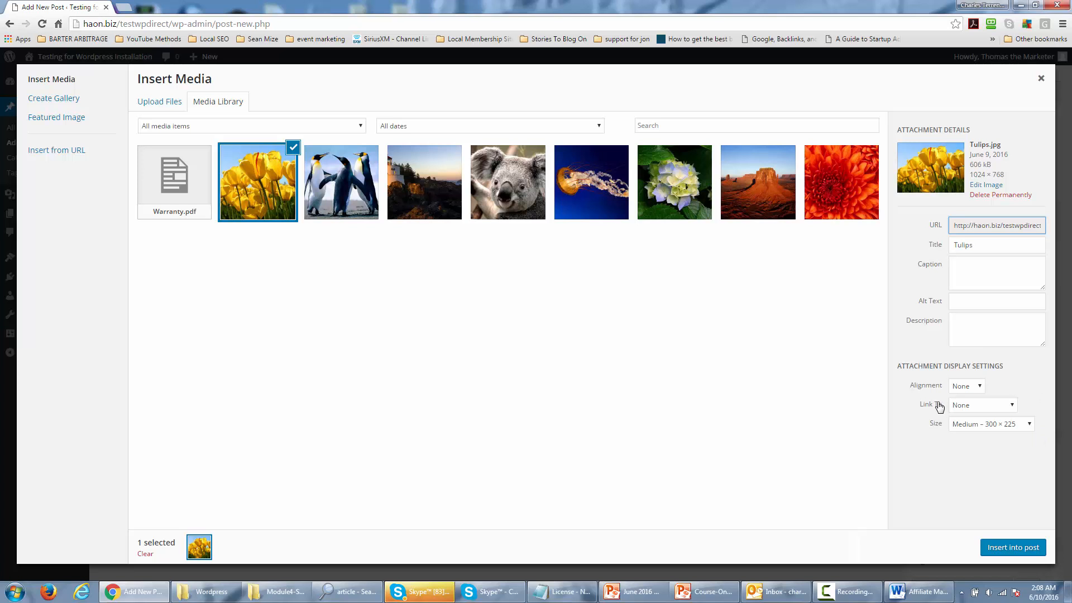
left_click(1031, 427)
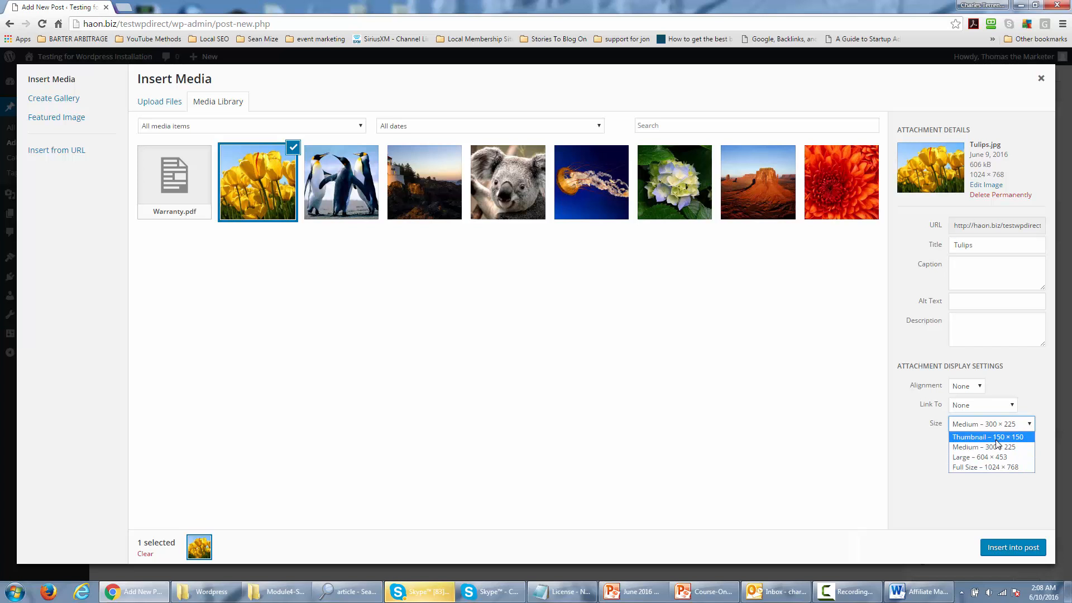
left_click(993, 440)
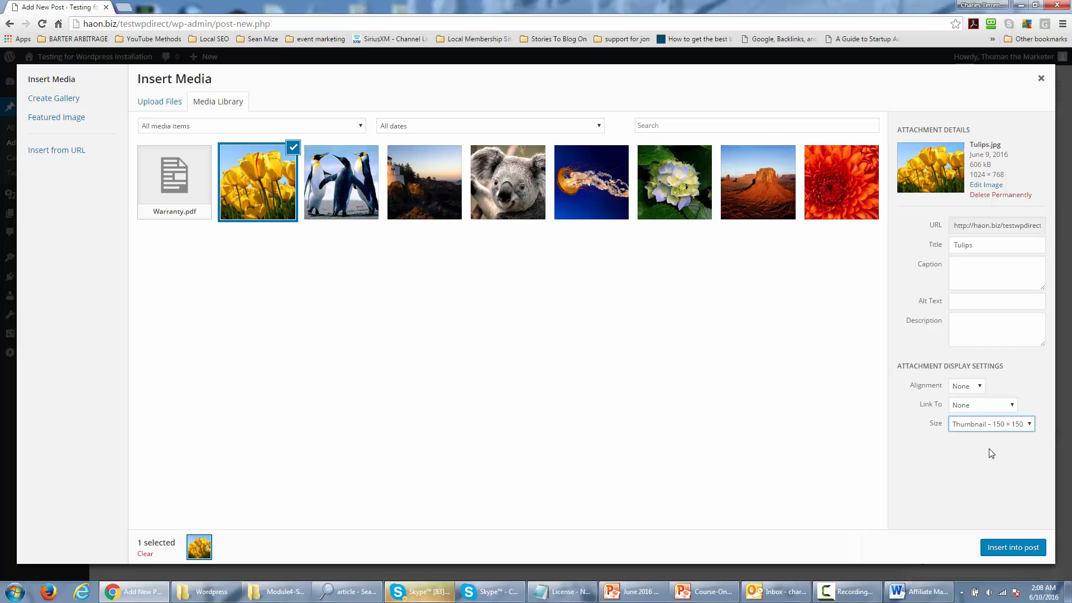
left_click(1001, 550)
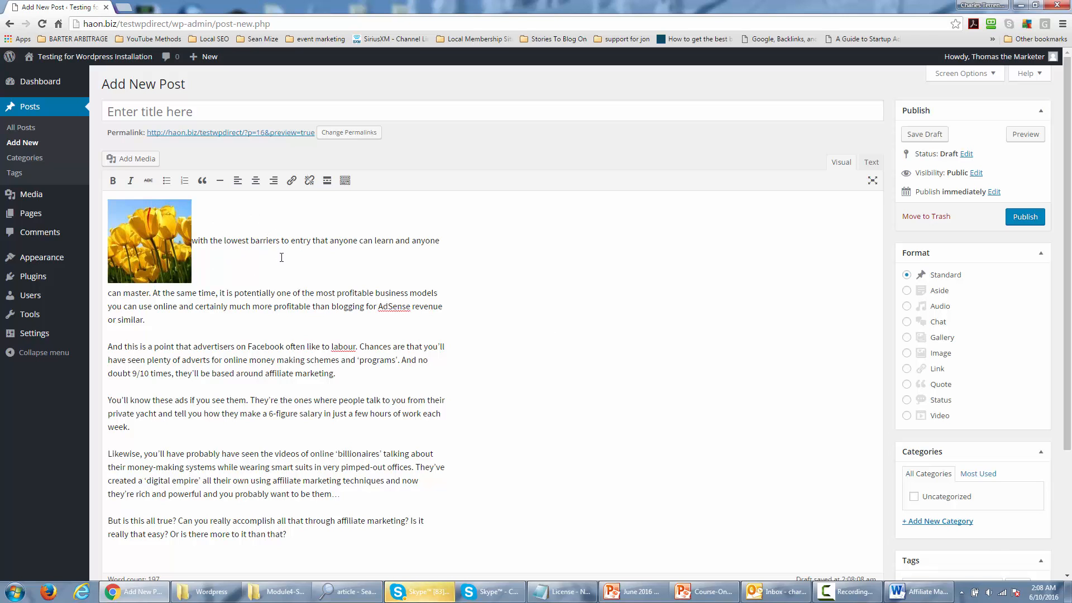
left_click(159, 234)
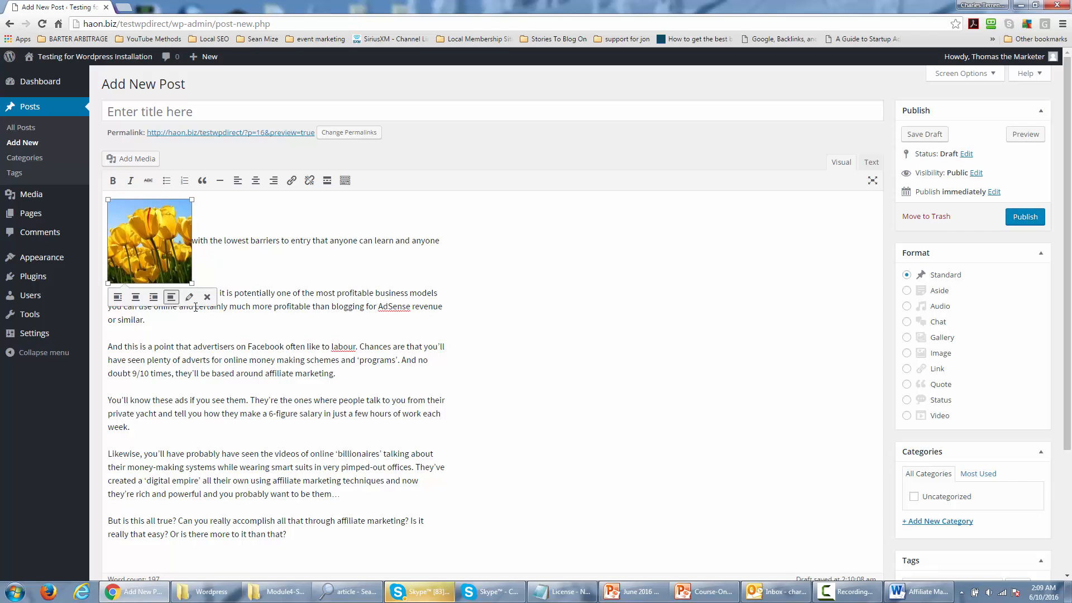
left_click(117, 298)
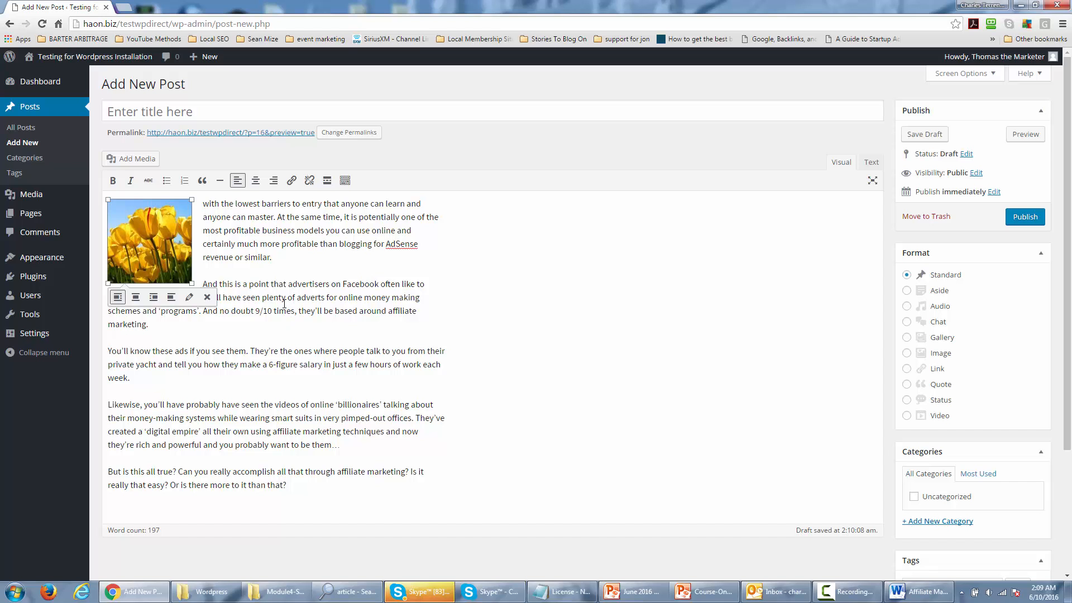
left_click_drag(372, 244, 288, 252)
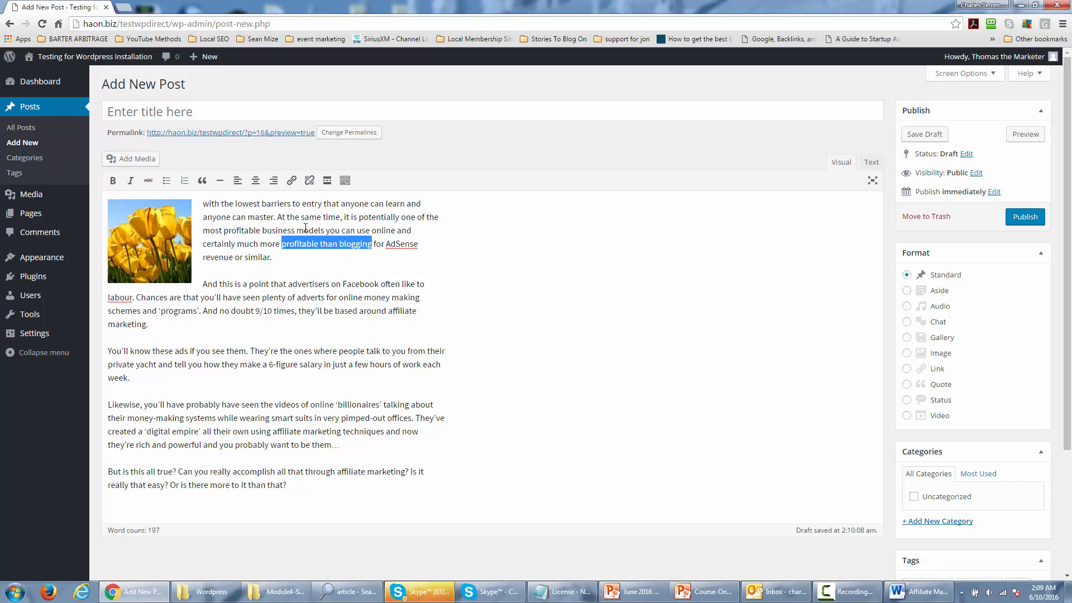
left_click(292, 182)
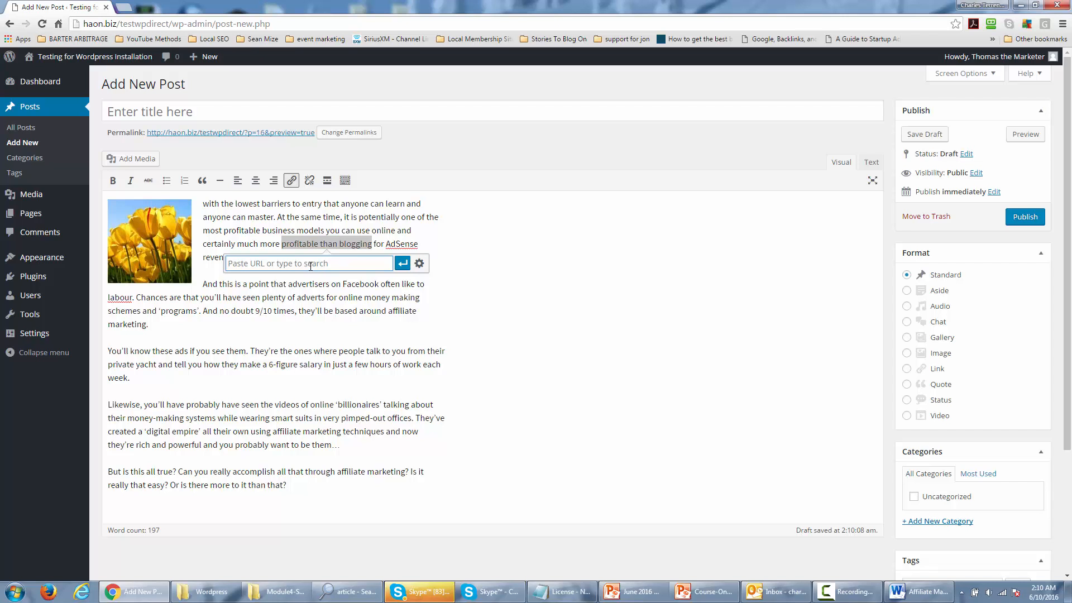
type("http://google.com")
left_click(402, 263)
left_click(374, 309)
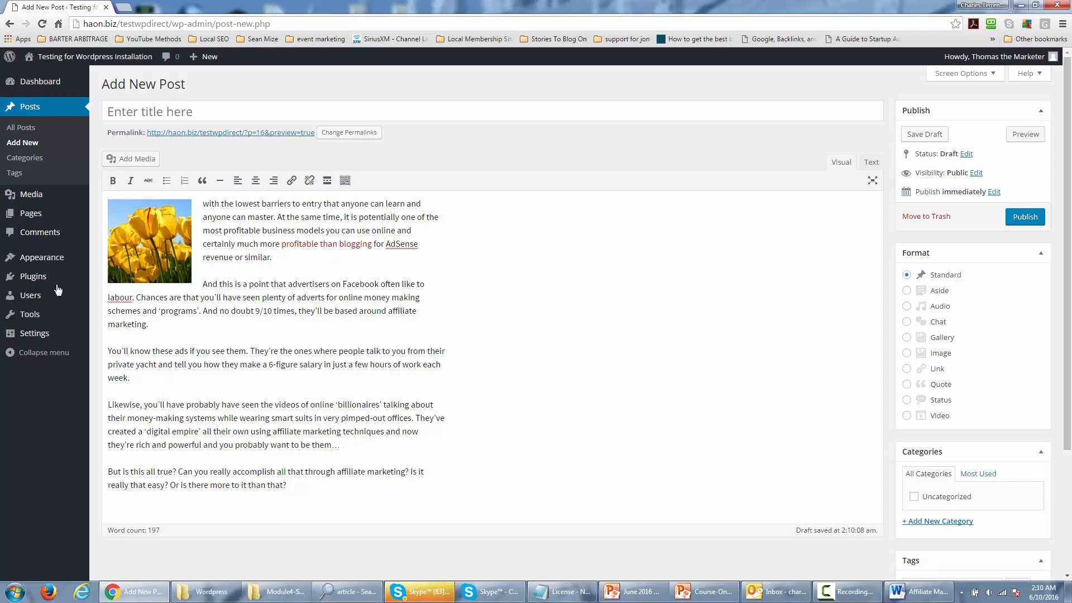
- Format the paragraph starting "You'll know these ads" as bold, italic and strikethrough
triple_click(119, 380)
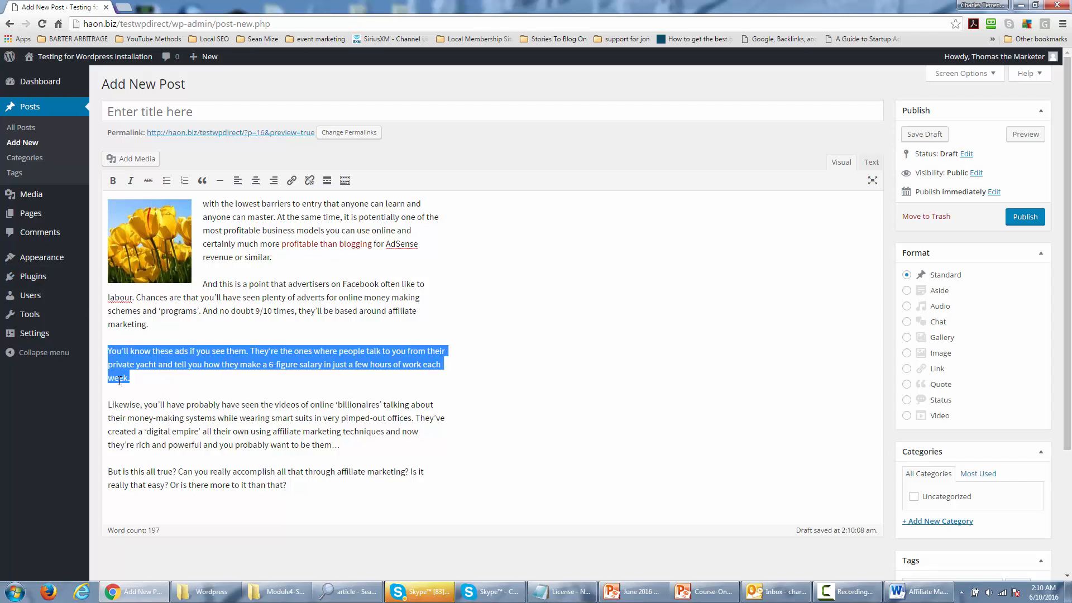
left_click(113, 180)
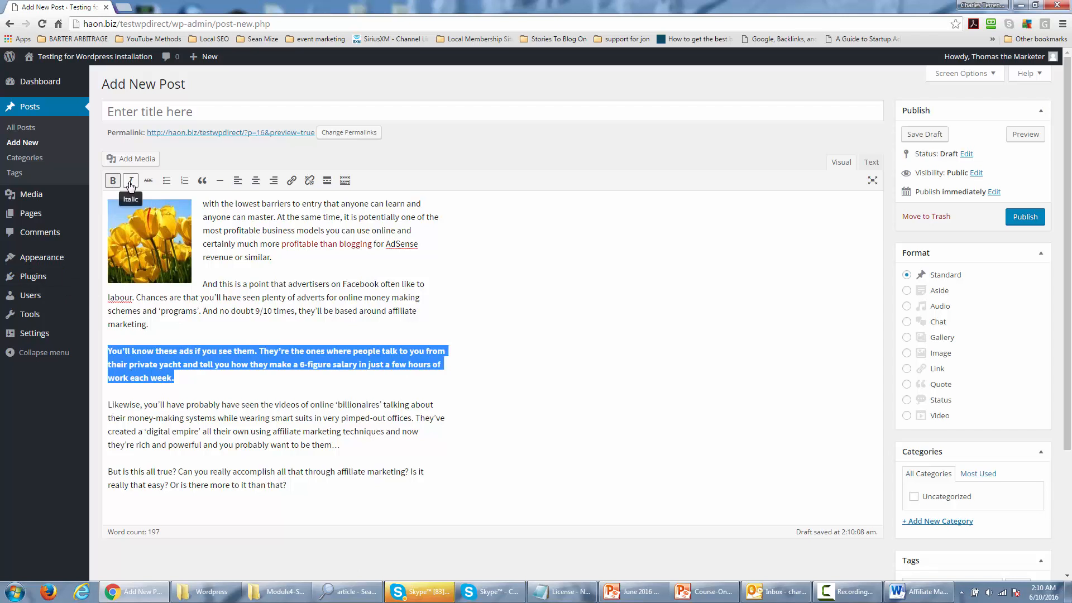
left_click(130, 182)
left_click(148, 180)
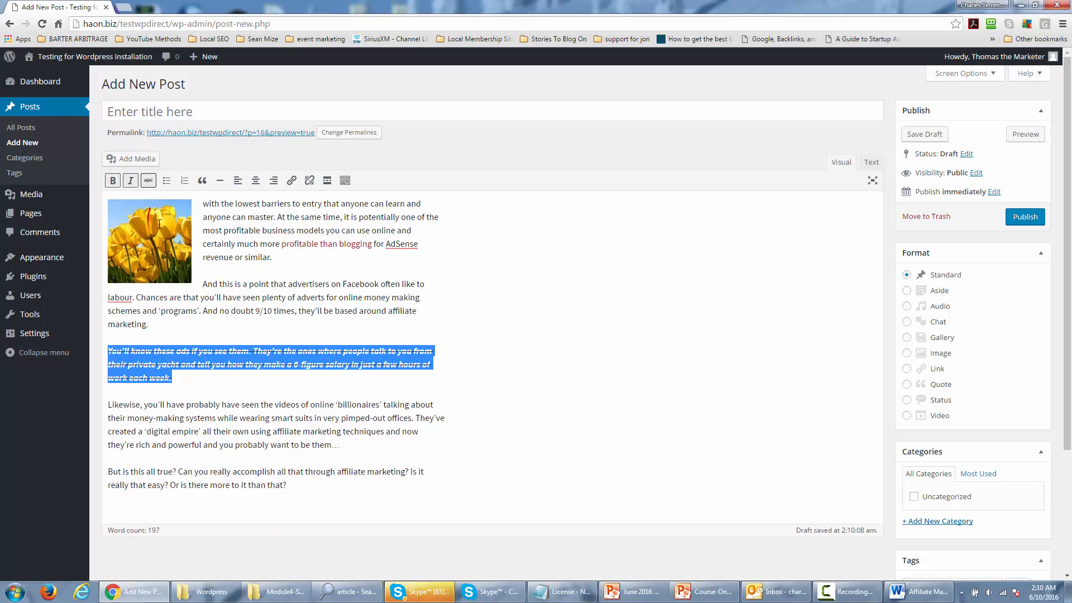
left_click(241, 277)
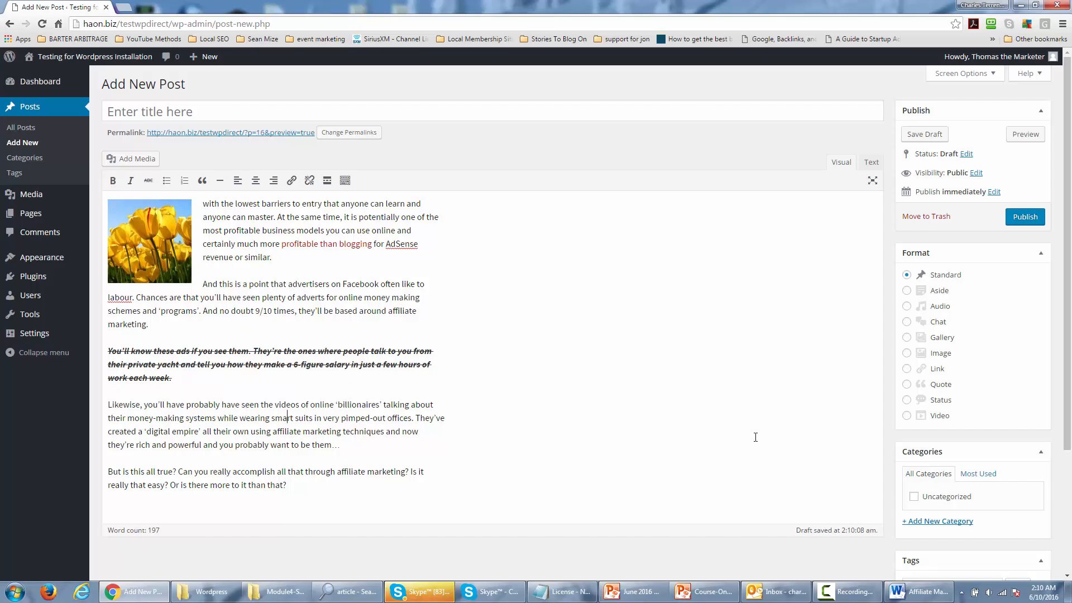
- Create a new category named "affiiate marketing" for the post
left_click(918, 522)
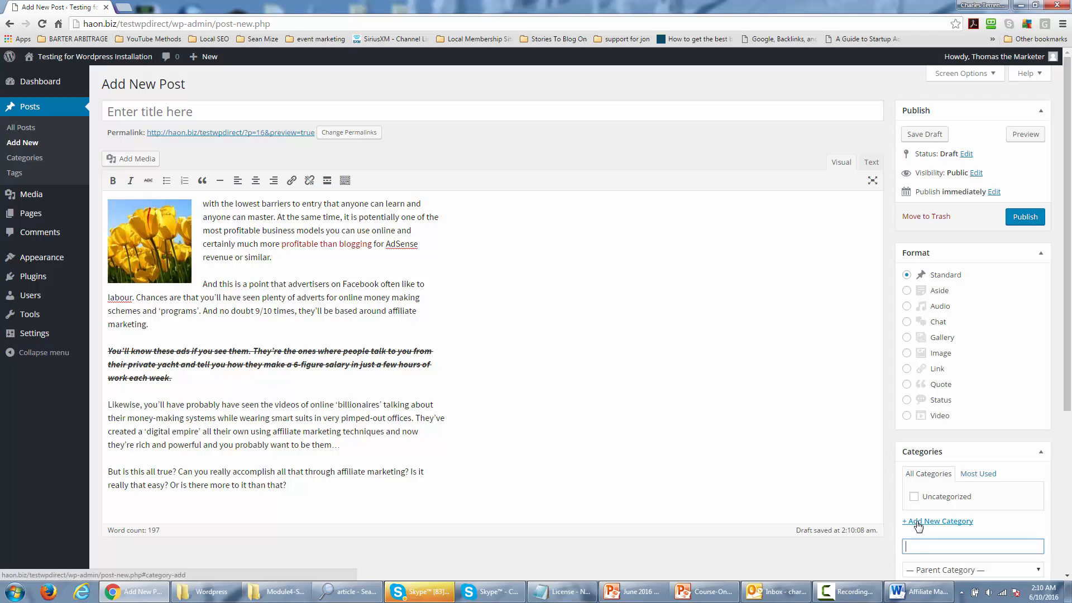
type("affiiate marketing")
scroll(890, 511, "down", 2)
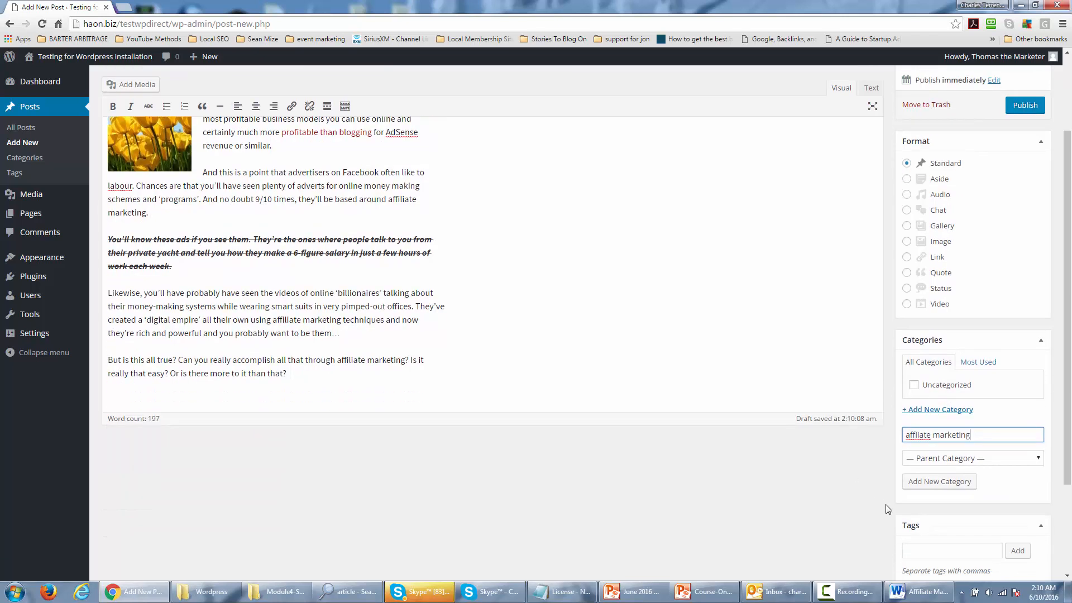
left_click(929, 484)
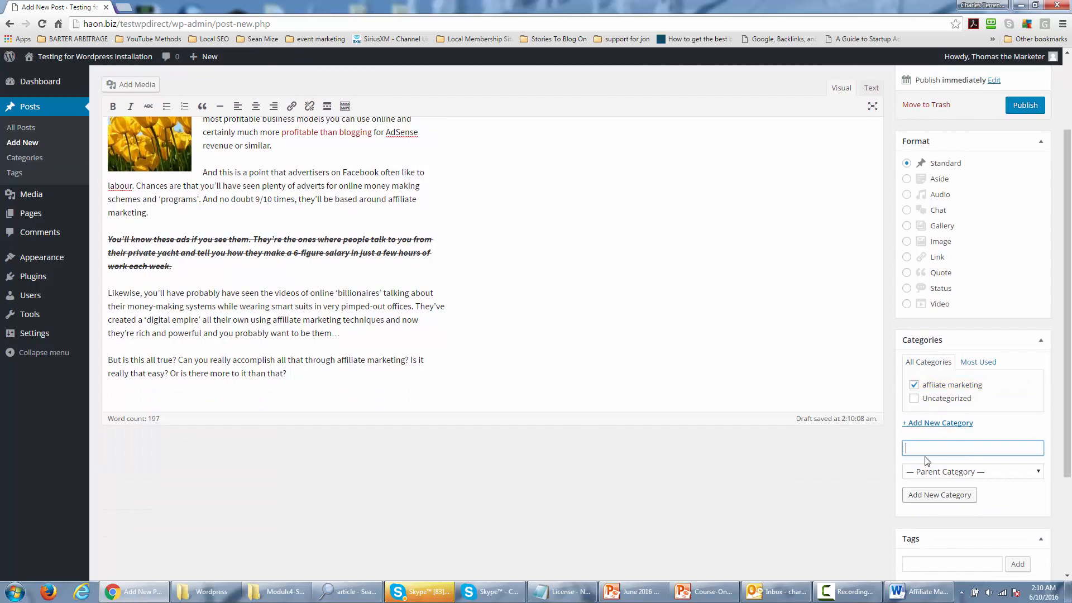
scroll(855, 491, "up", 2)
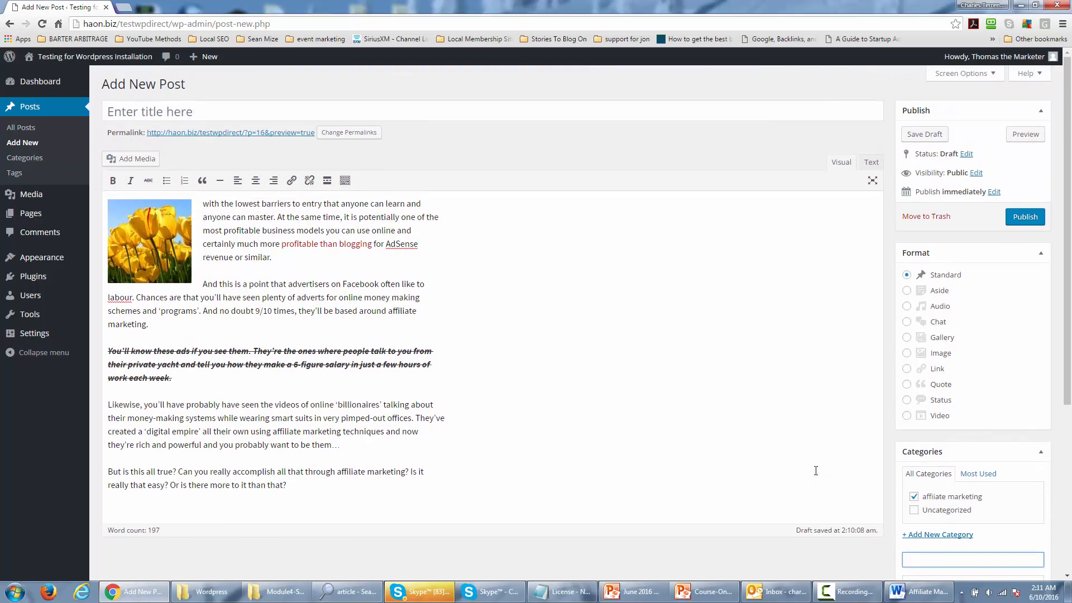
- Add the tags "affiliate marketing" and "internet marketing" to the post
scroll(816, 470, "down", 3)
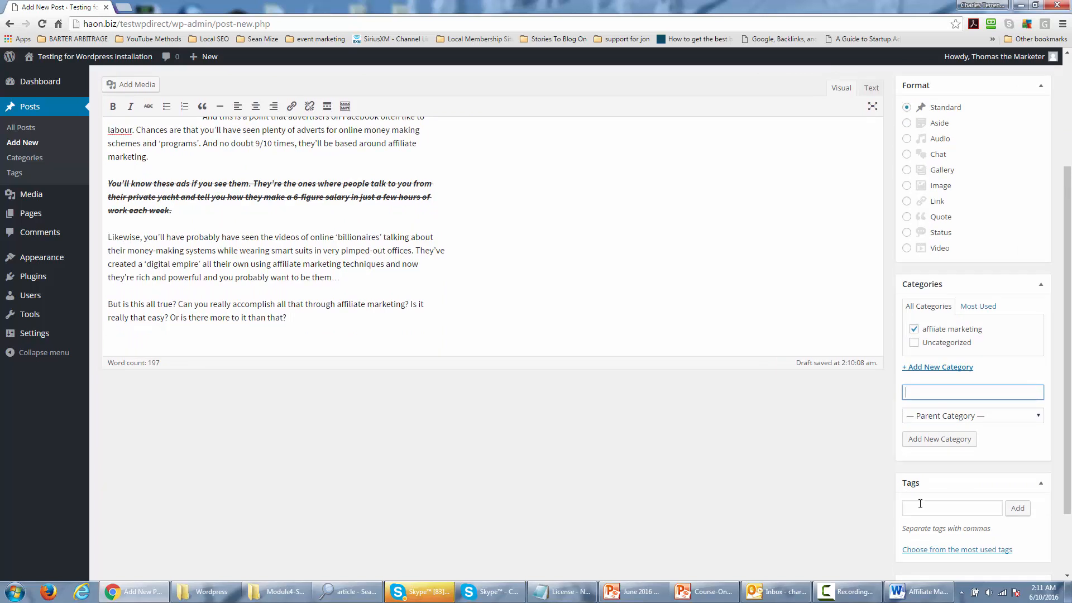
left_click(918, 508)
type("affia")
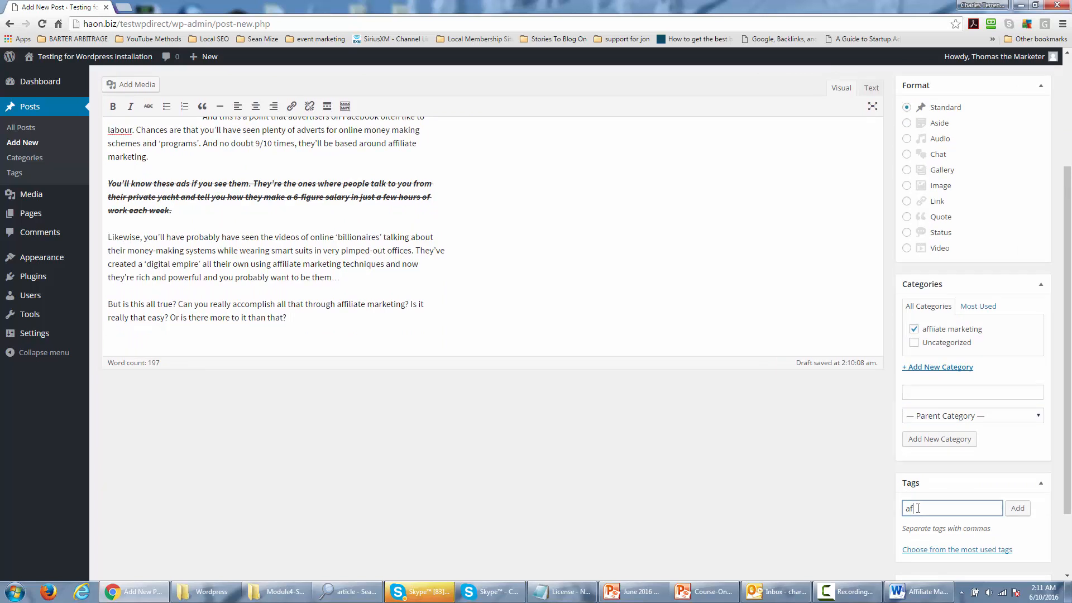
key("BackSpace")
key("BackSpace")
key("BackSpace")
type("filiate marketing")
left_click(1017, 508)
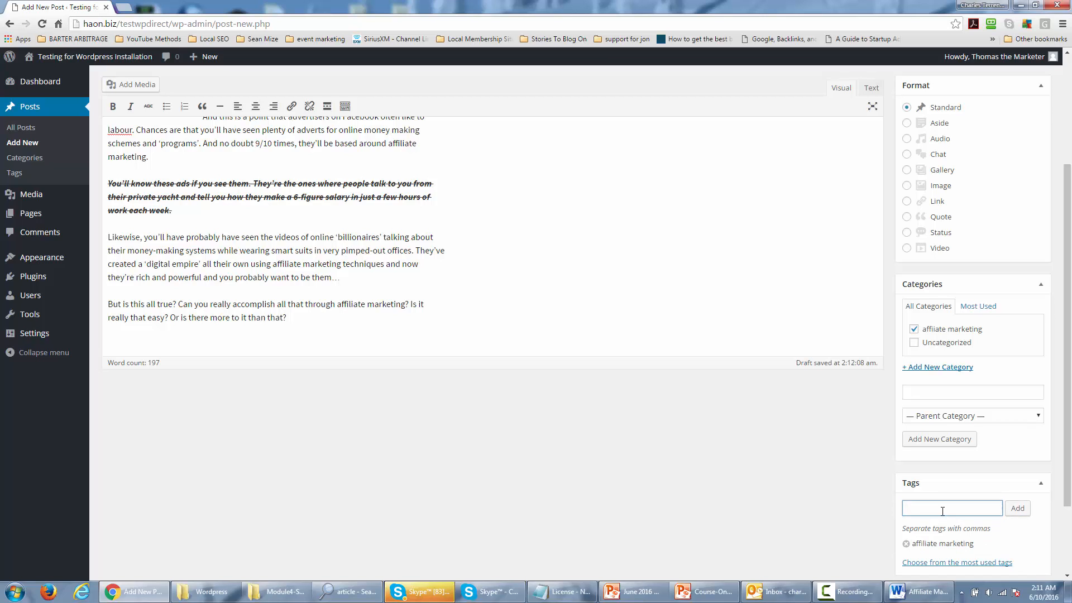
type("internet marketing")
left_click(1017, 508)
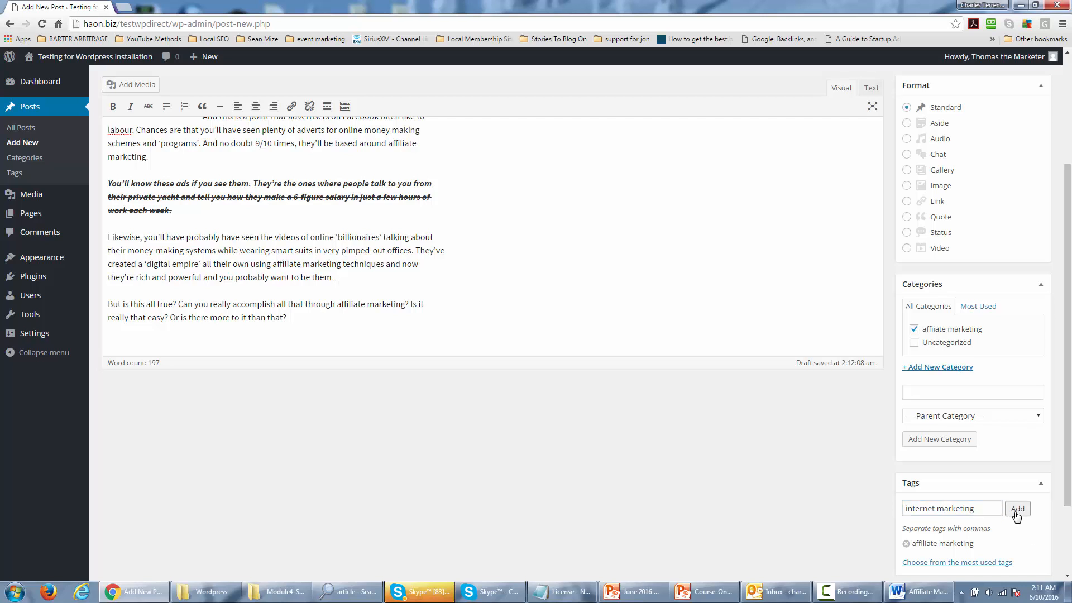
scroll(777, 511, "down", 2)
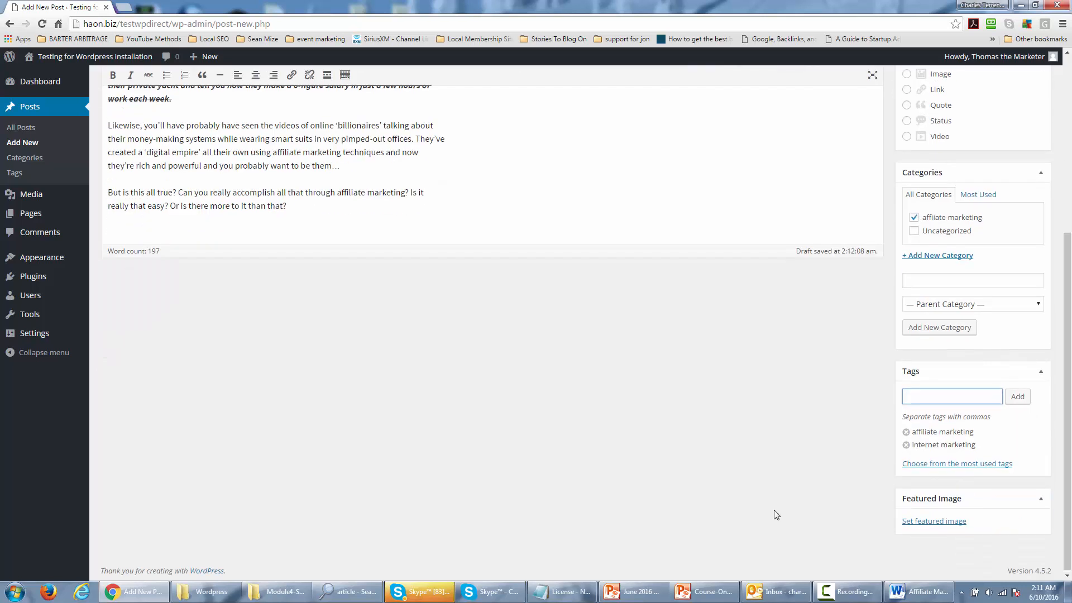
scroll(776, 514, "up", 1)
scroll(776, 515, "up", 3)
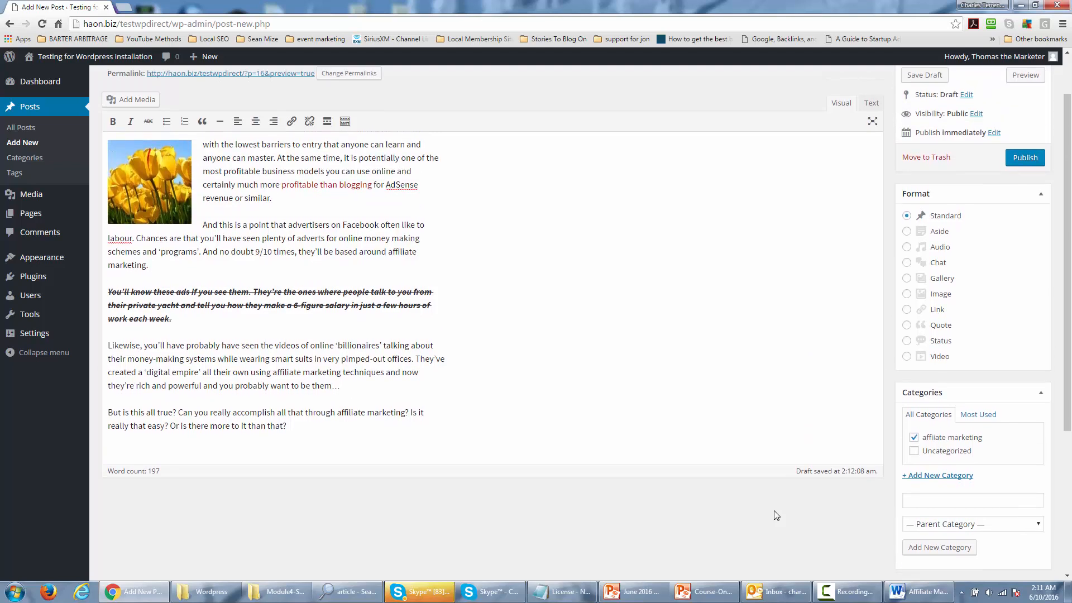
- Set the yellow tulips picture from the media library as the post's featured image
scroll(776, 515, "down", 4)
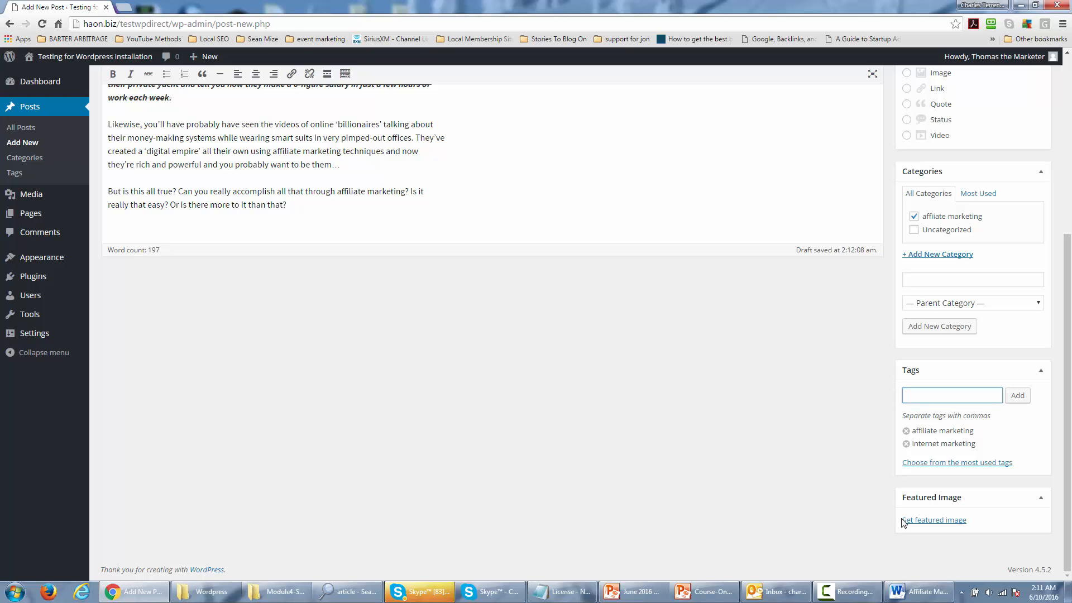
left_click(924, 521)
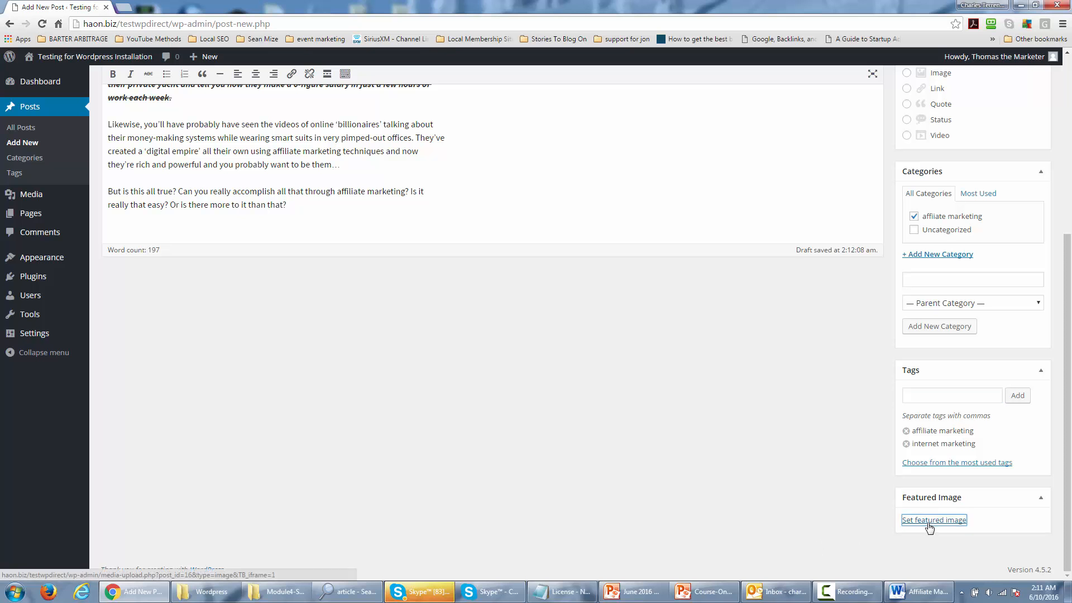
left_click(62, 192)
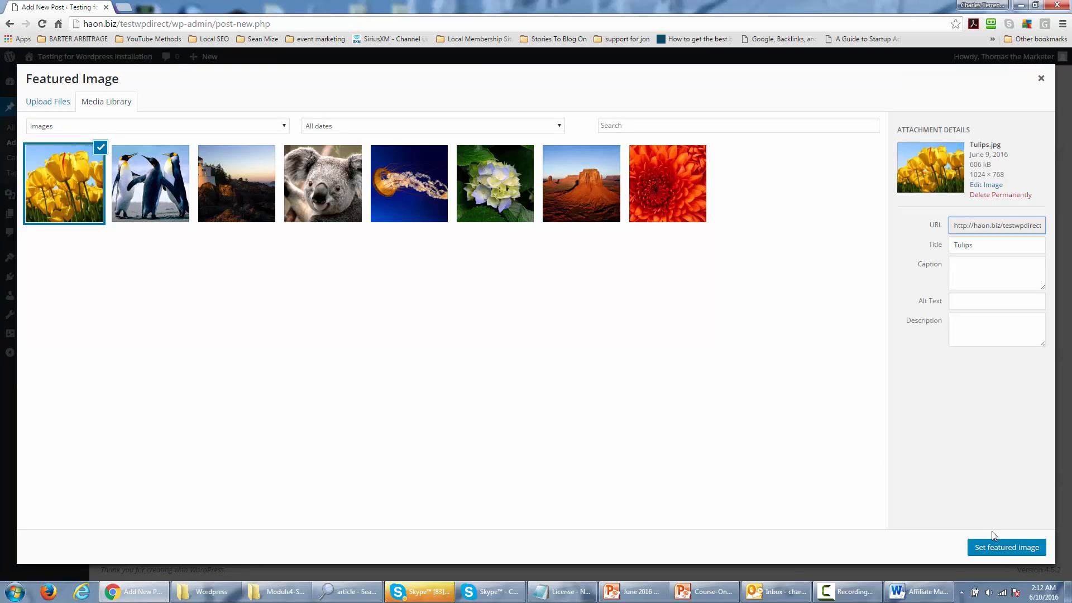
left_click(992, 547)
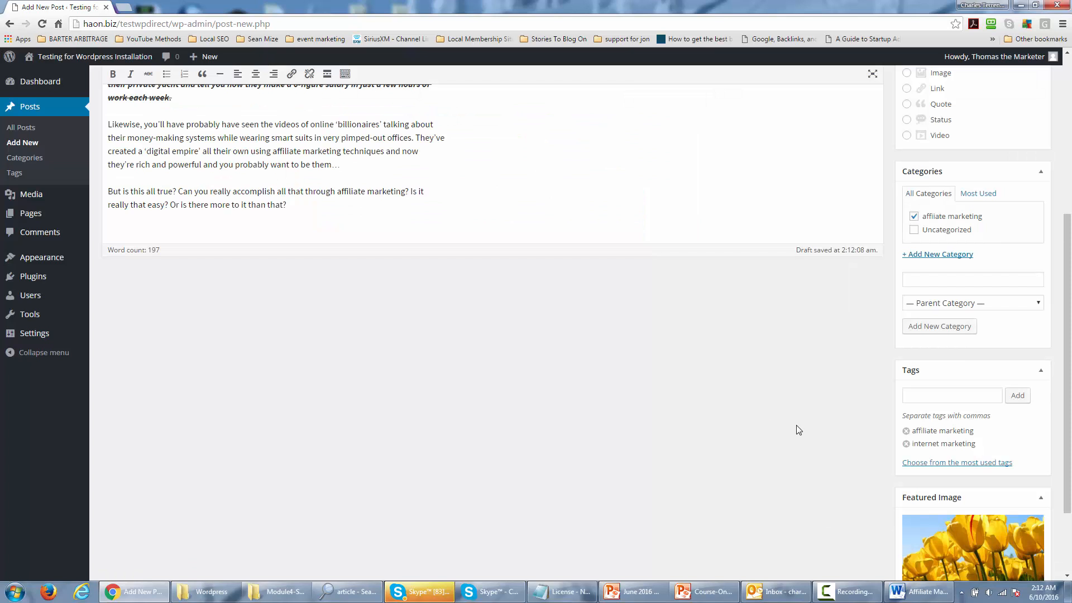
scroll(799, 440, "down", 2)
scroll(800, 444, "up", 2)
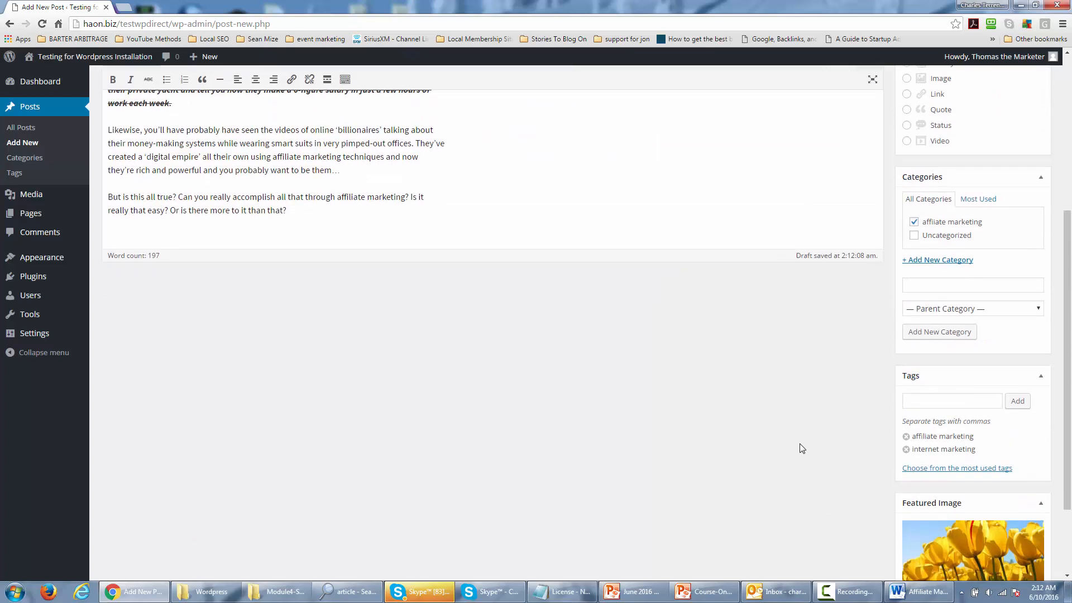
scroll(800, 443, "down", 1)
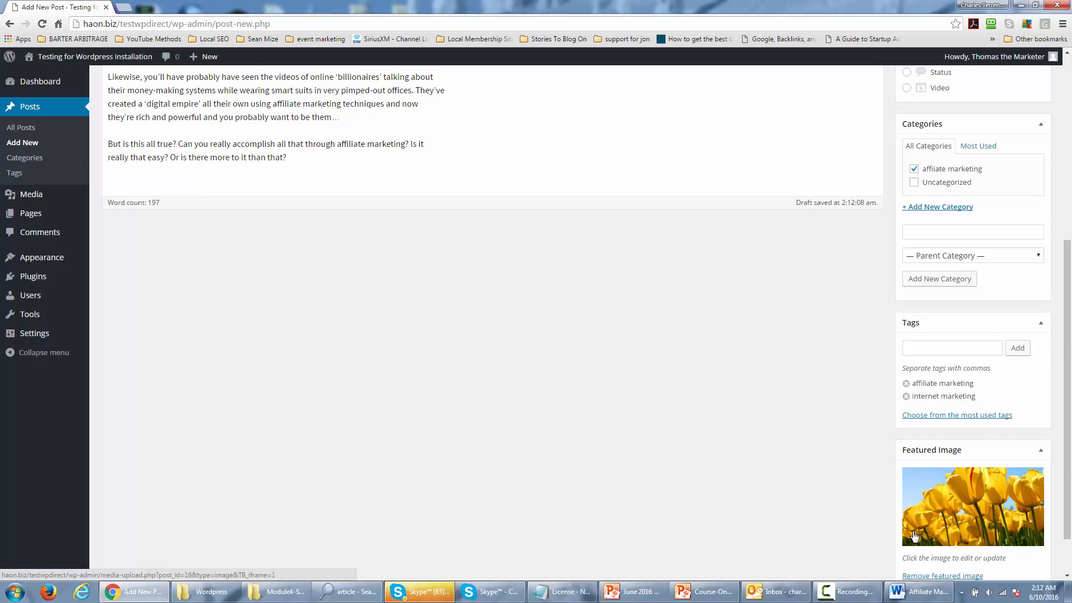
- Publish the affiliate marketing post
scroll(915, 536, "up", 4)
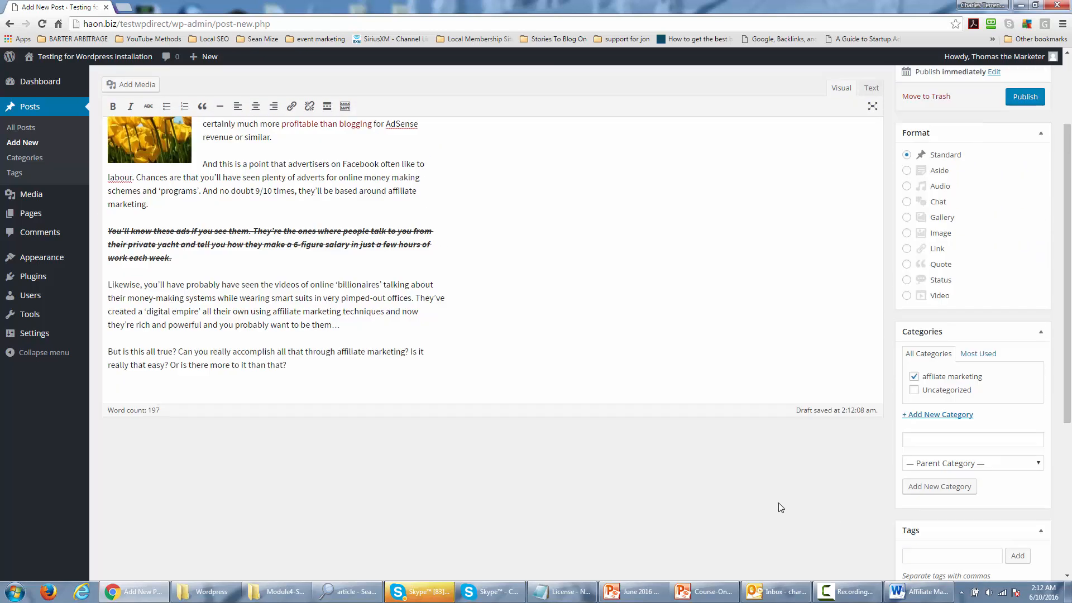
scroll(780, 507, "up", 2)
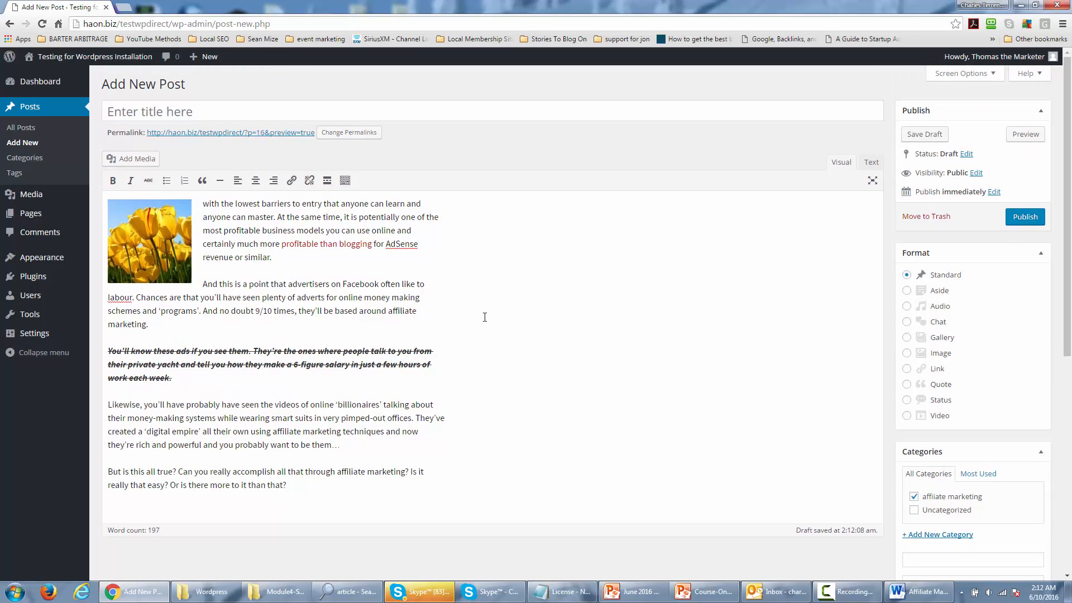
left_click(1019, 220)
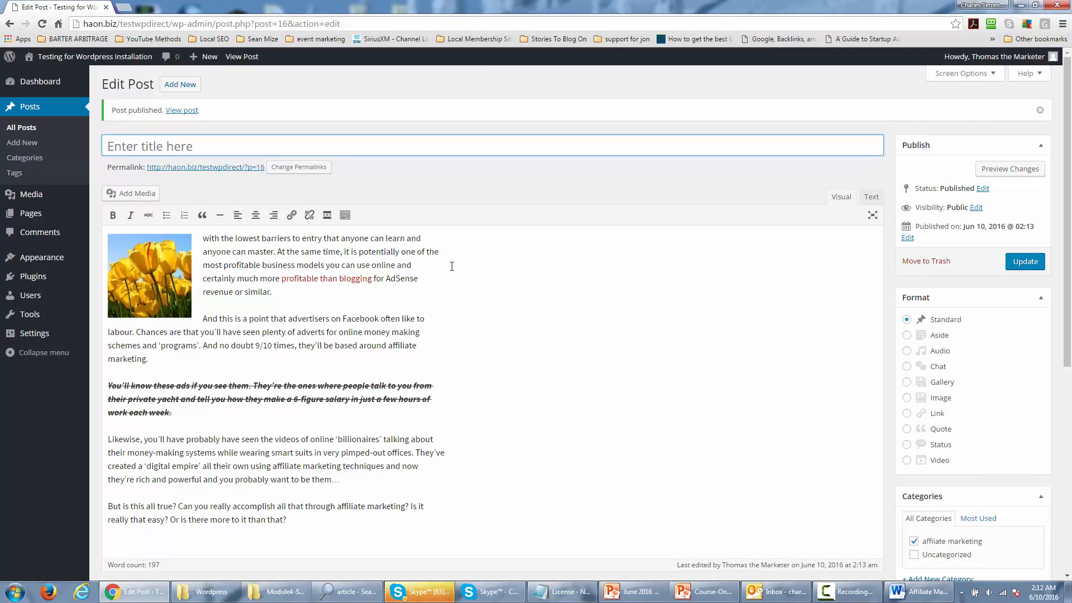
- View the published post and check its featured image, category, tags, text and comment area
left_click(183, 111)
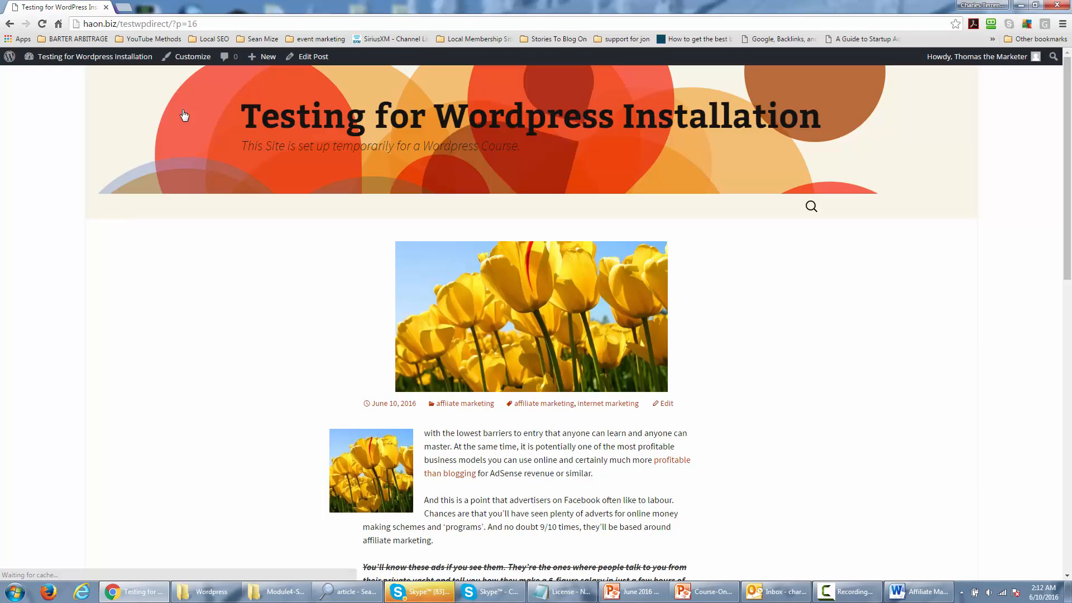
scroll(449, 244, "down", 4)
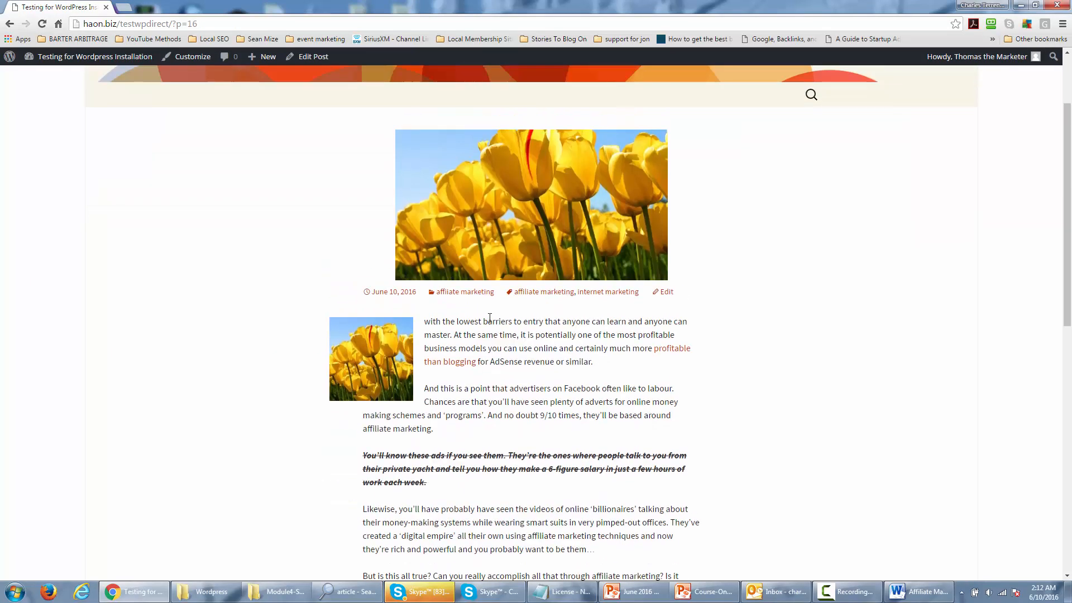
scroll(490, 304, "up", 1)
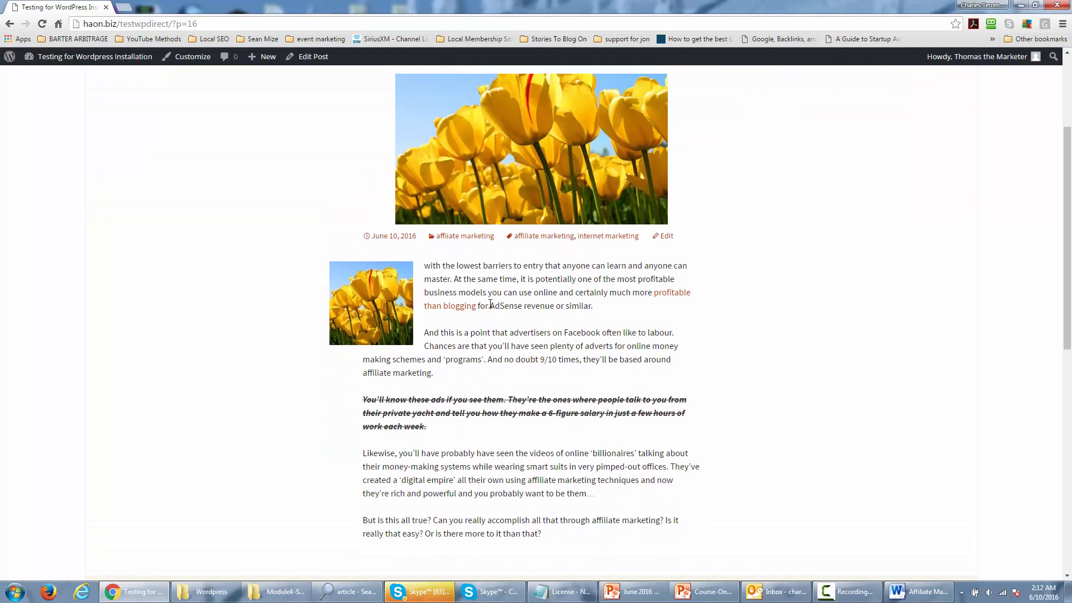
scroll(490, 304, "down", 1)
scroll(490, 304, "down", 6)
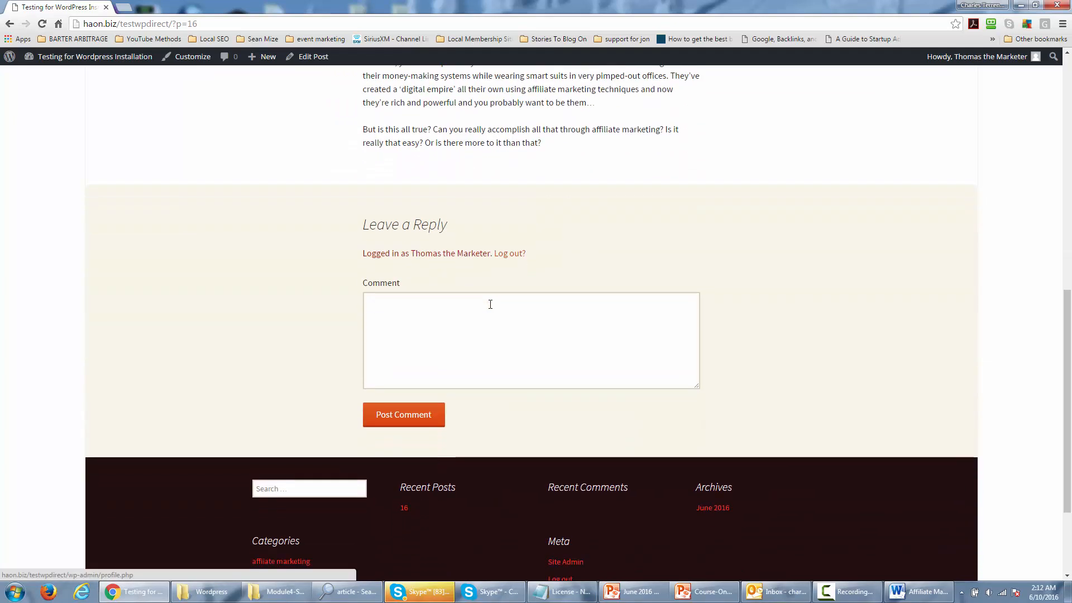
scroll(490, 303, "up", 4)
scroll(491, 303, "up", 6)
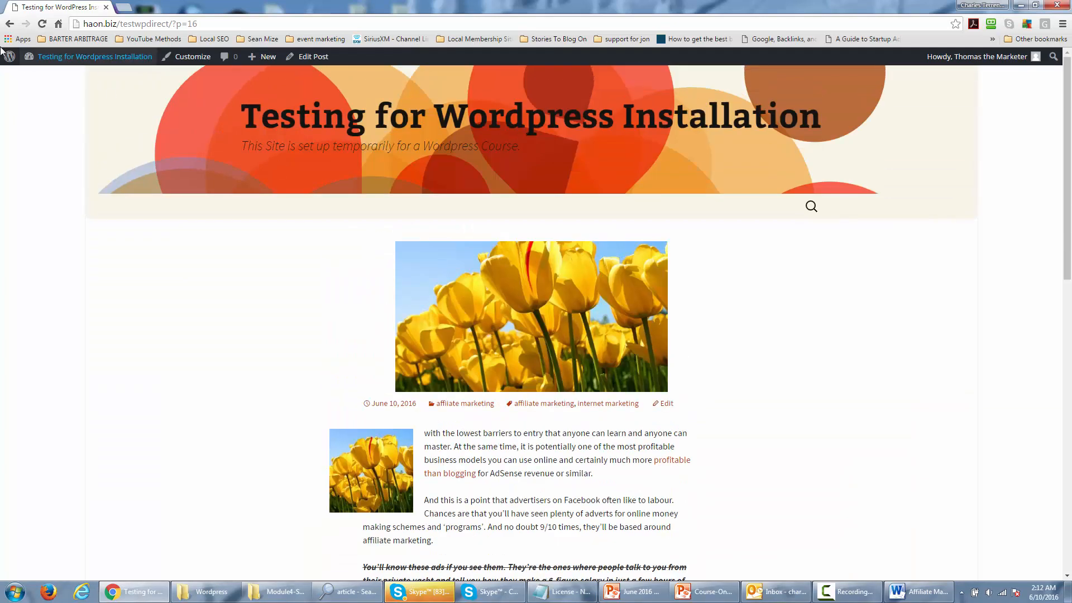
- Return to the post editor, title the post "Flowers and Affiliate Marketing" and update it
left_click(9, 28)
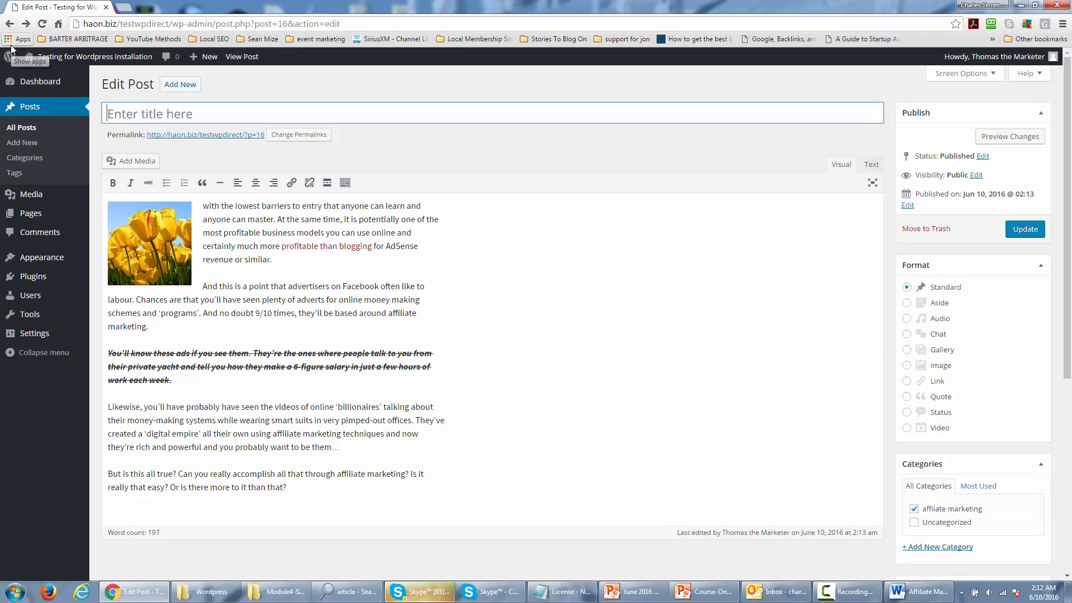
type("Flower")
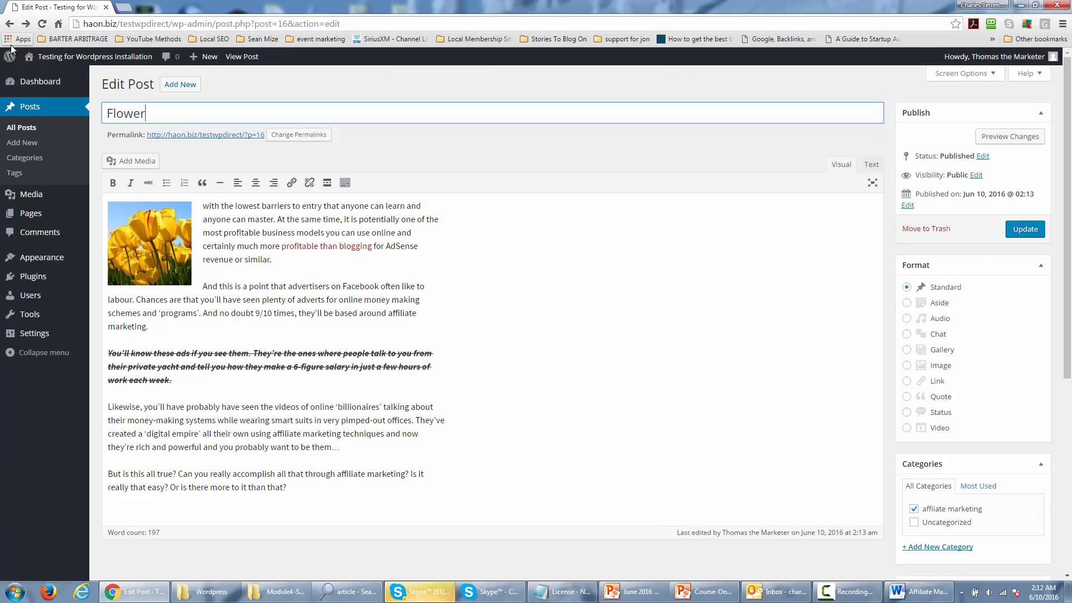
type("s adn")
key("BackSpace")
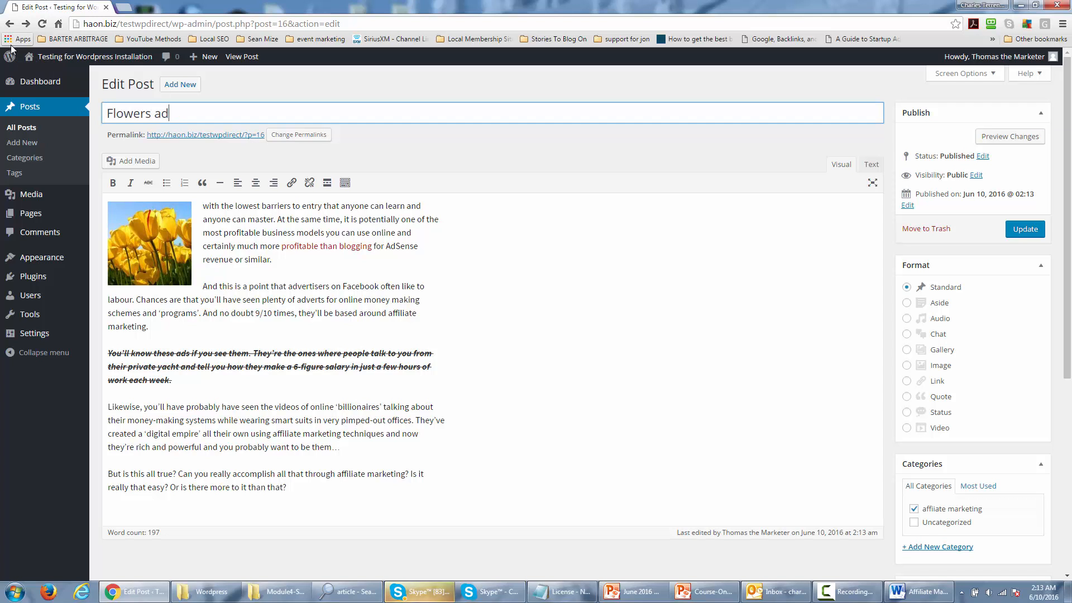
key("BackSpace")
type("nd Affilia")
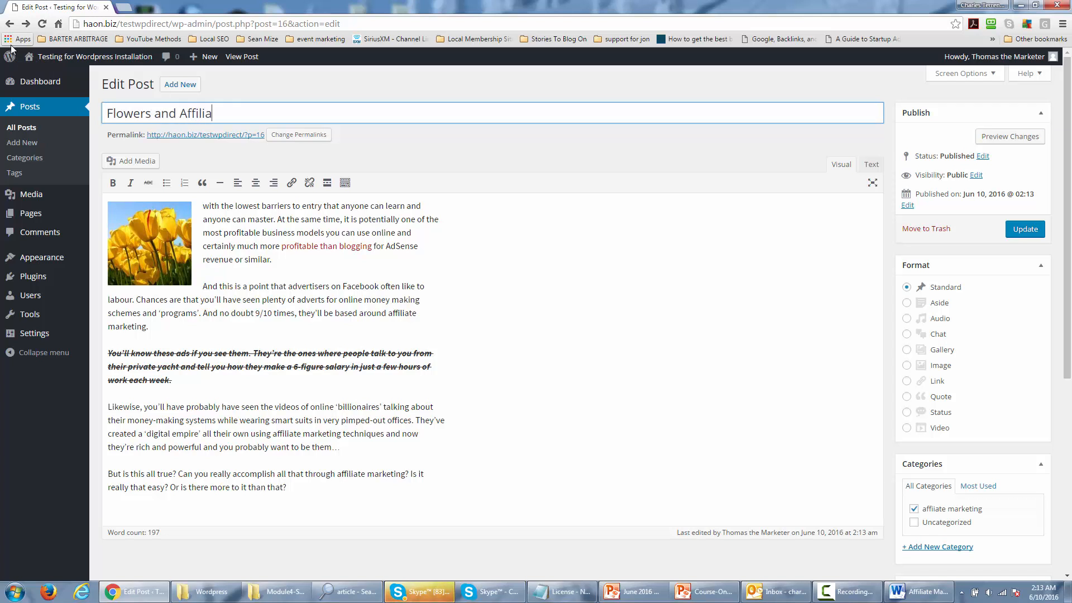
type("te Marketing")
left_click(1025, 230)
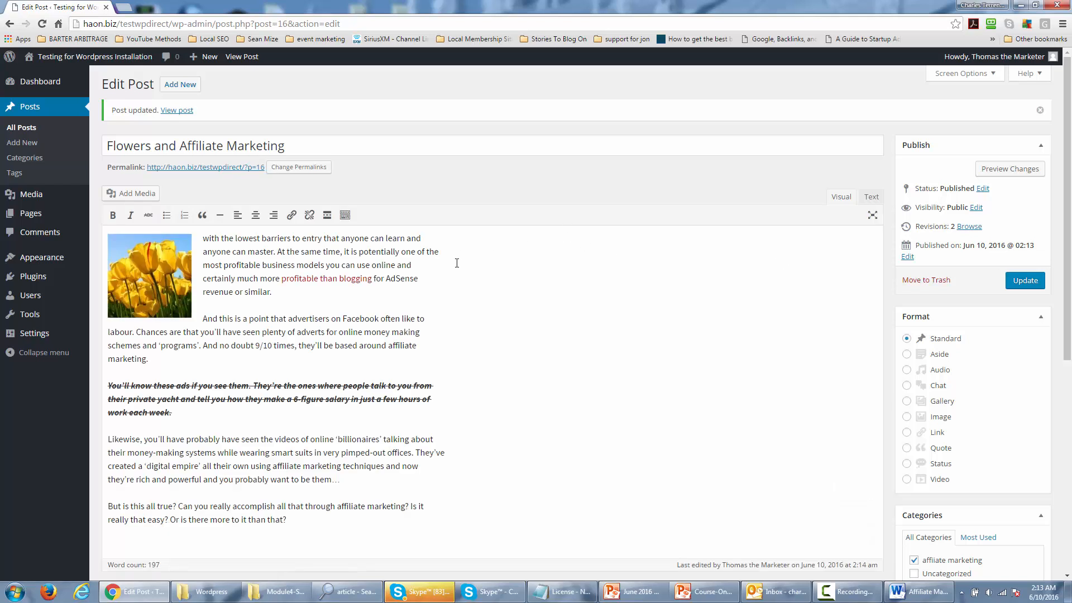
- Show the extra formatting tools, then underline the first line, "with the lowest barriers to entry that anyone can learn and", and color it red
scroll(457, 263, "down", 2)
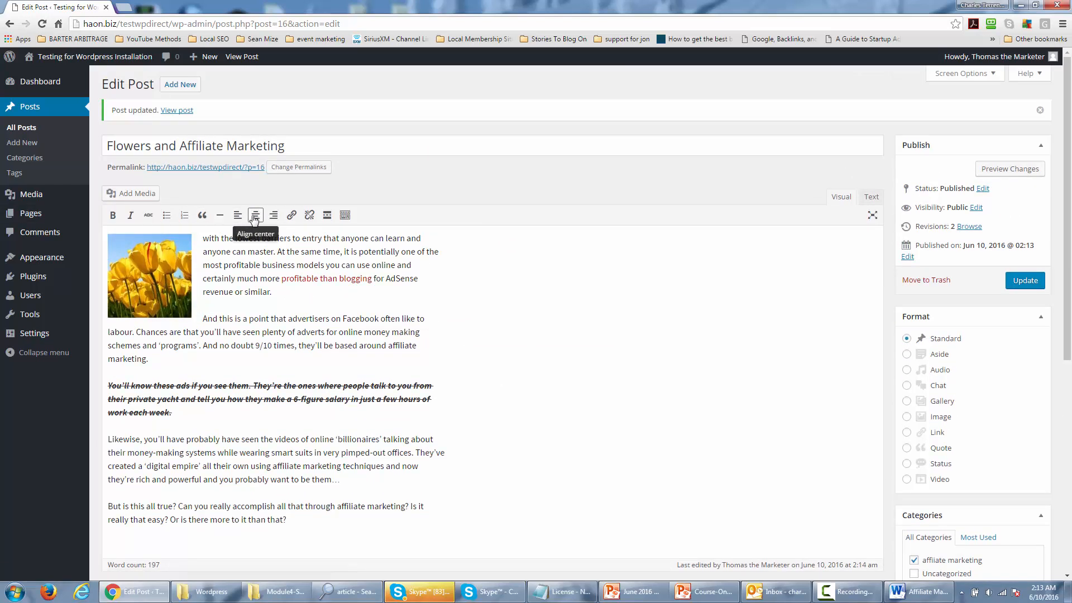
left_click(345, 218)
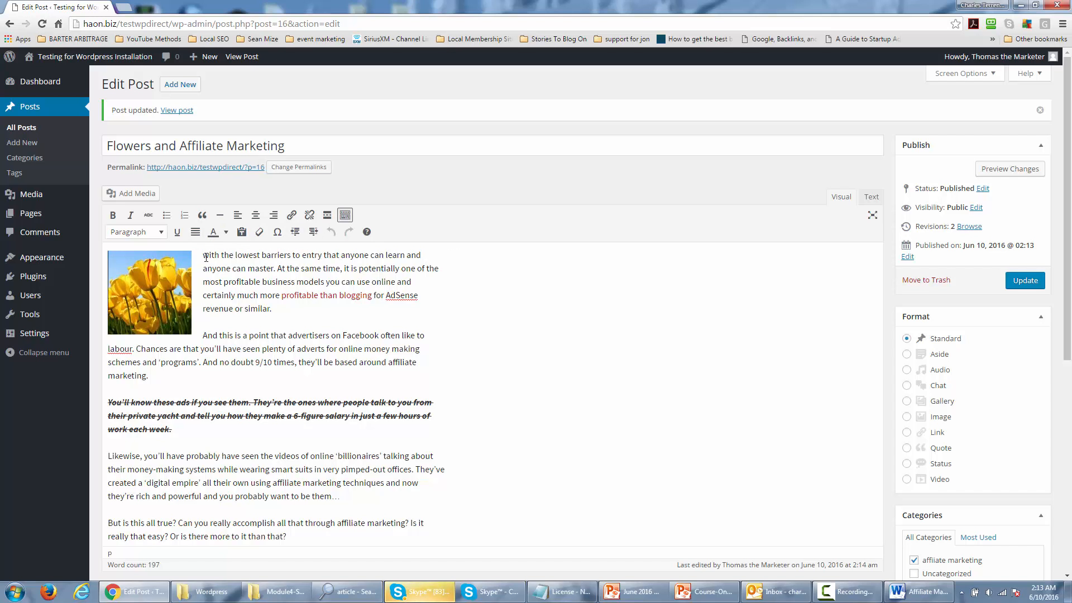
left_click_drag(206, 257, 428, 258)
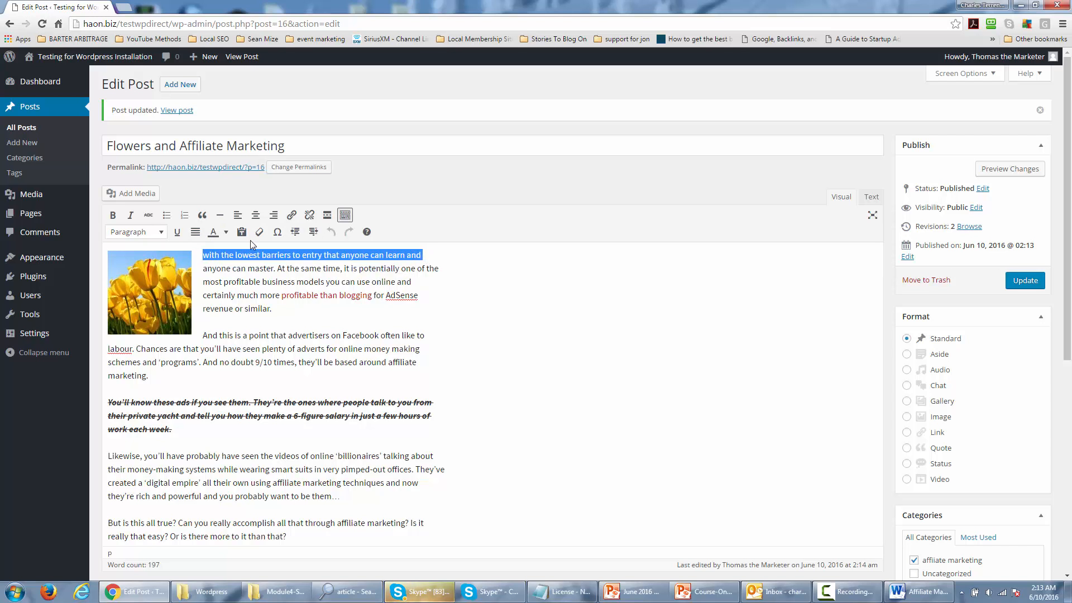
left_click(177, 231)
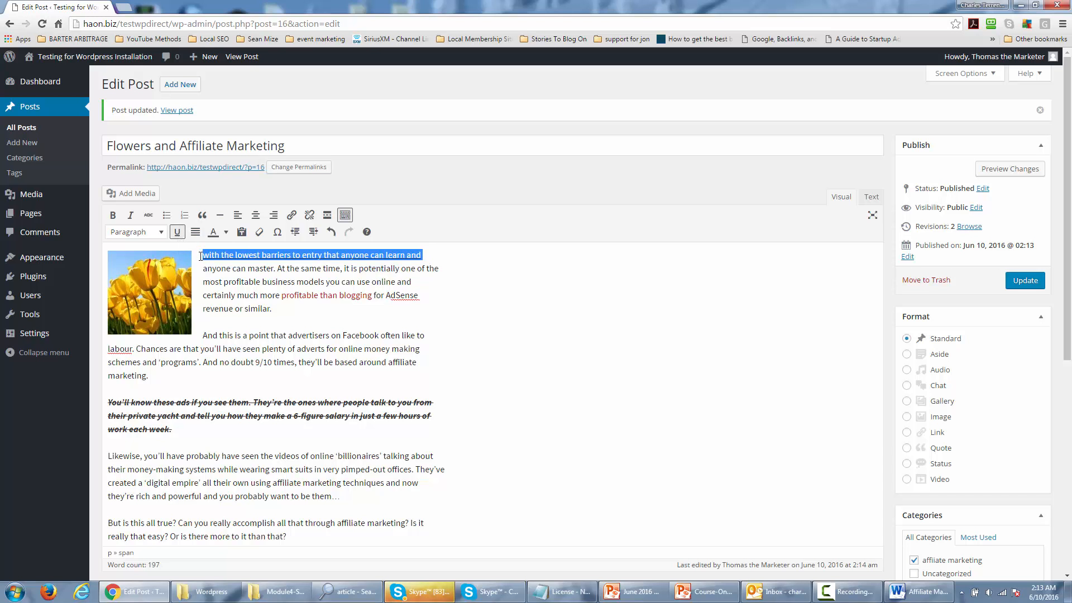
left_click(227, 232)
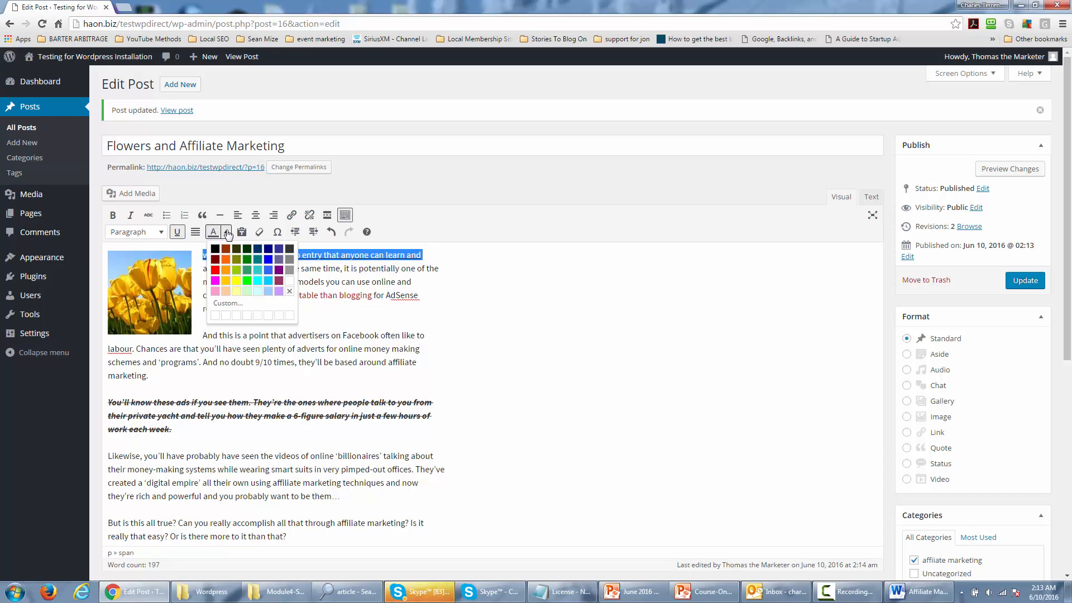
left_click(216, 271)
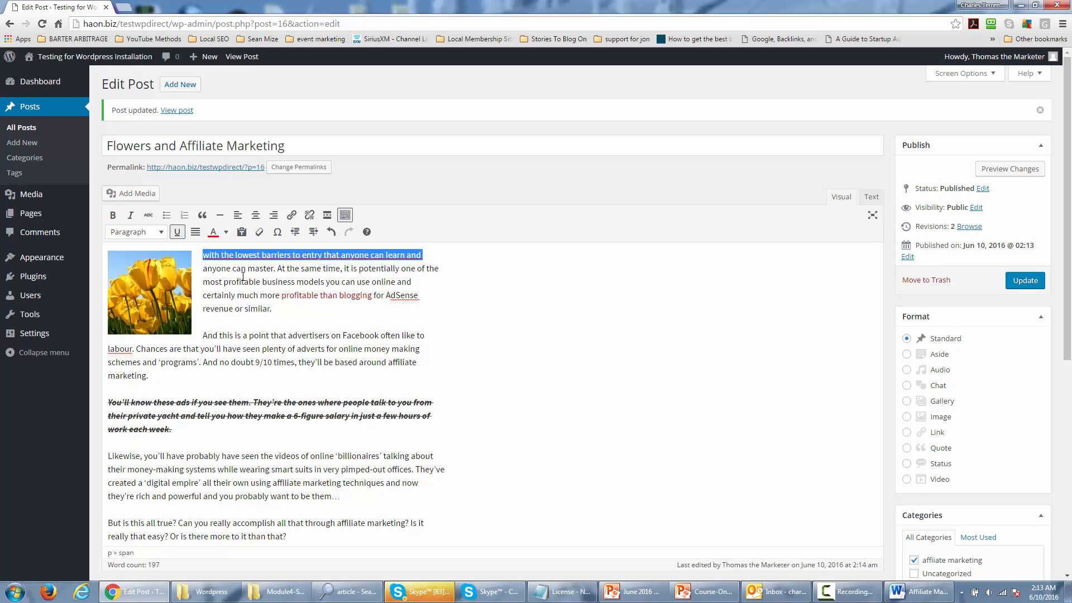
left_click(254, 280)
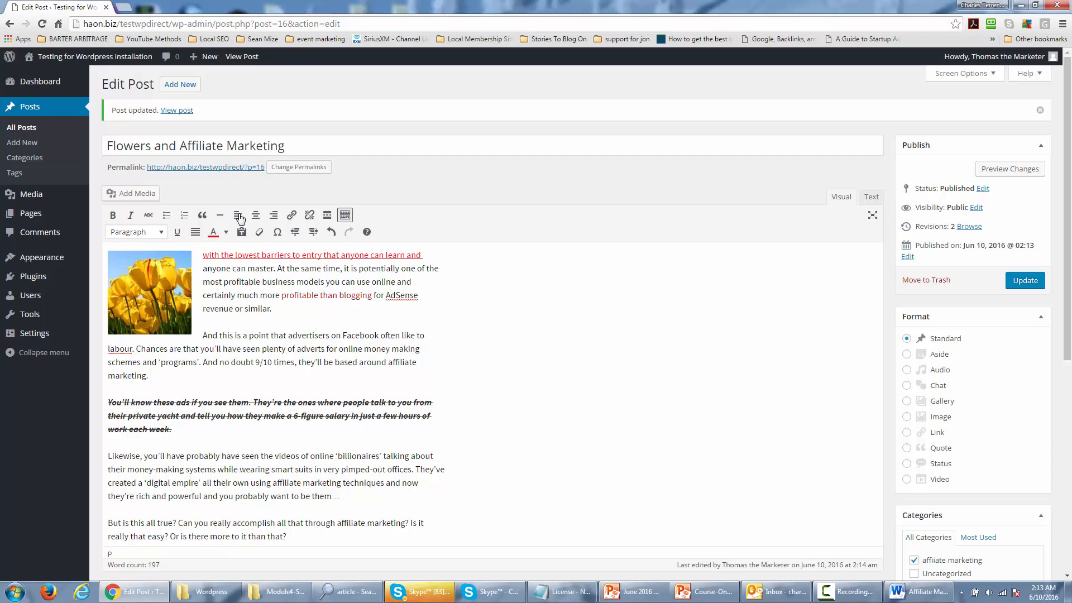
- Change the text color of the post's underlined first line to blue
left_click_drag(202, 255, 449, 254)
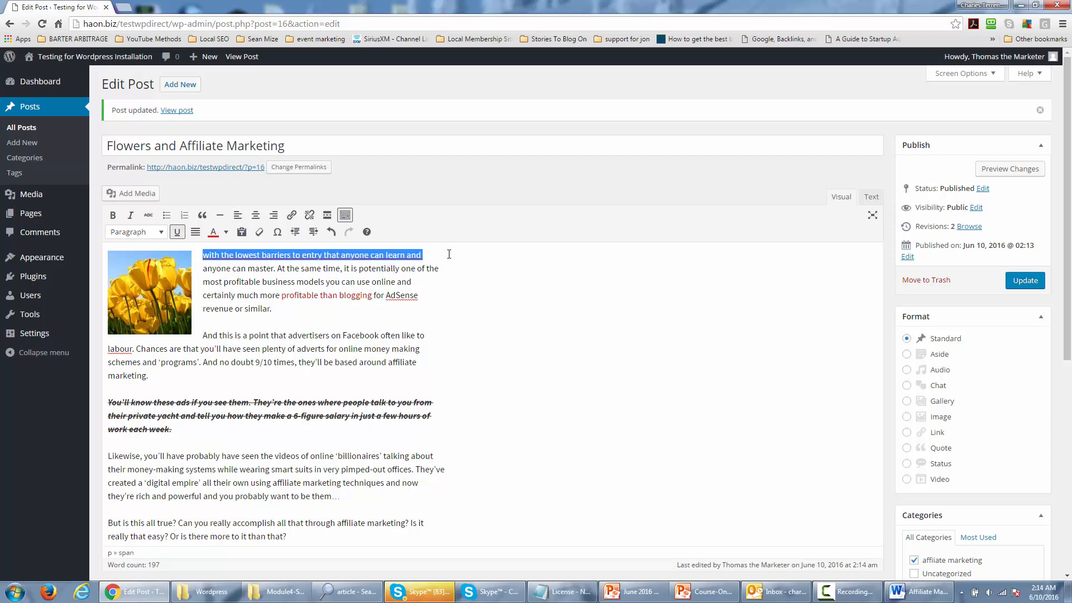
left_click(226, 233)
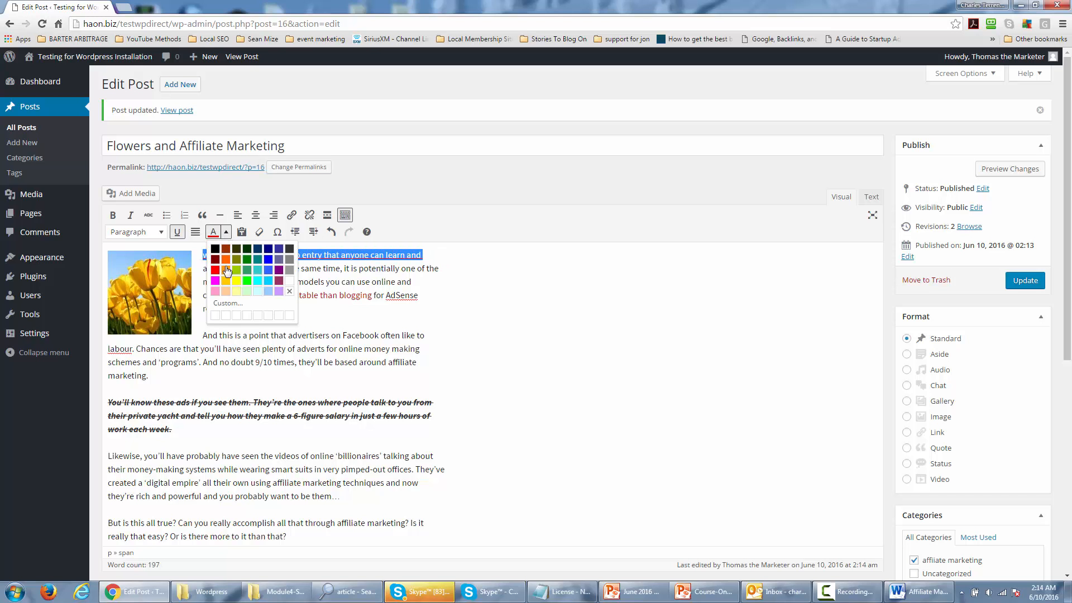
left_click(267, 261)
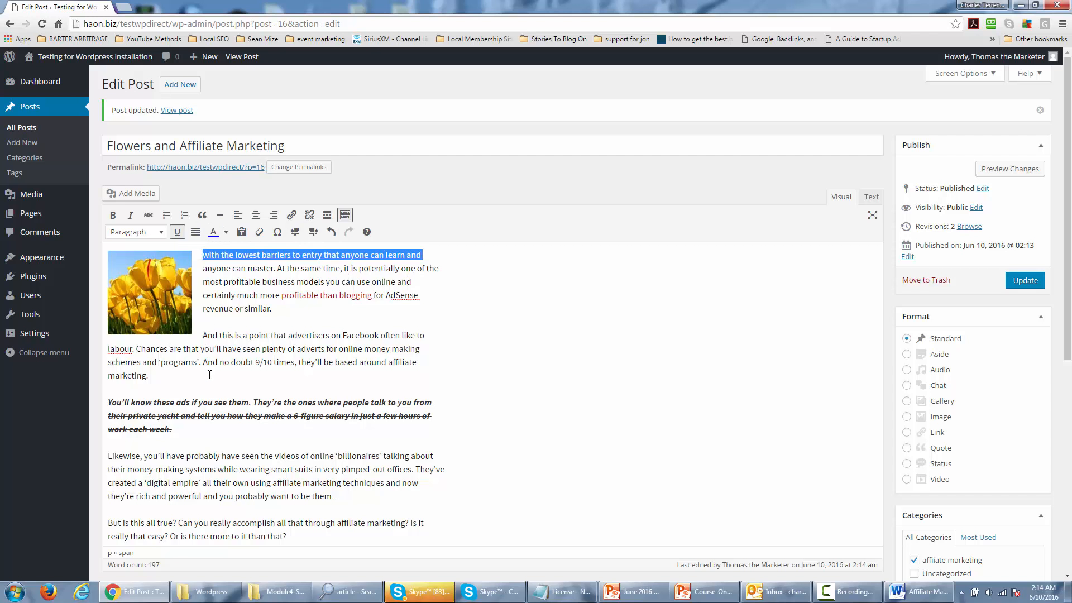
- Look through the heading styles for the paragraph starting "And this is a point" and keep it as Paragraph
left_click_drag(204, 336, 210, 374)
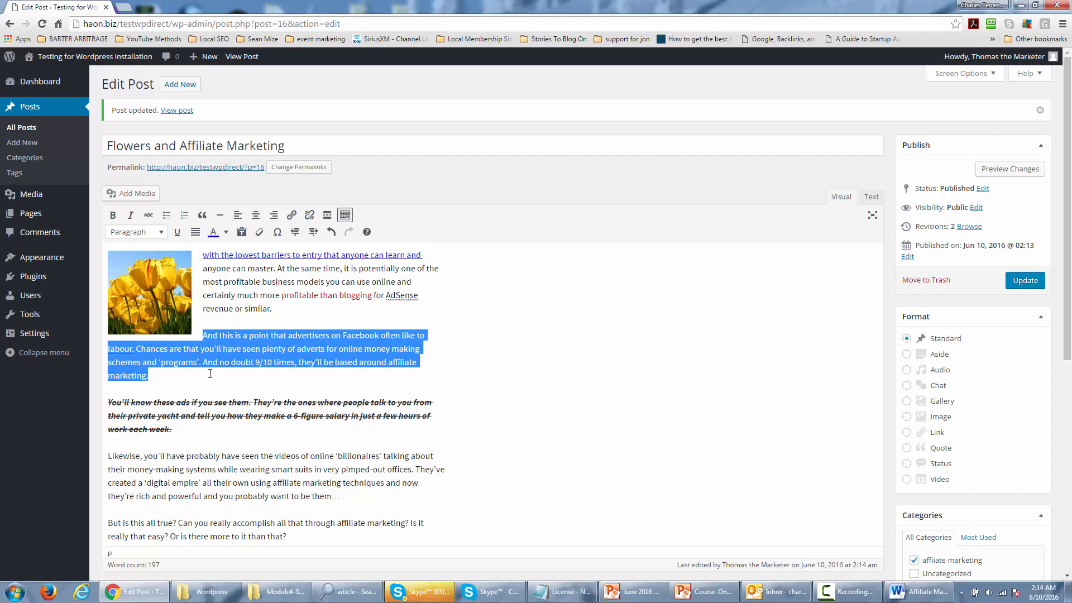
left_click(161, 234)
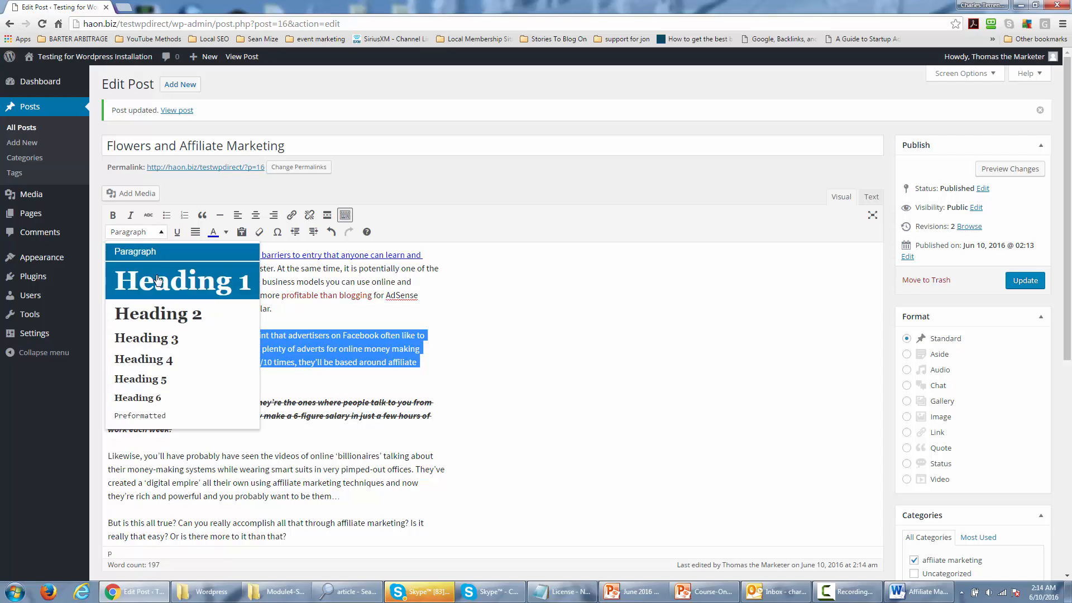
scroll(151, 329, "down", 1)
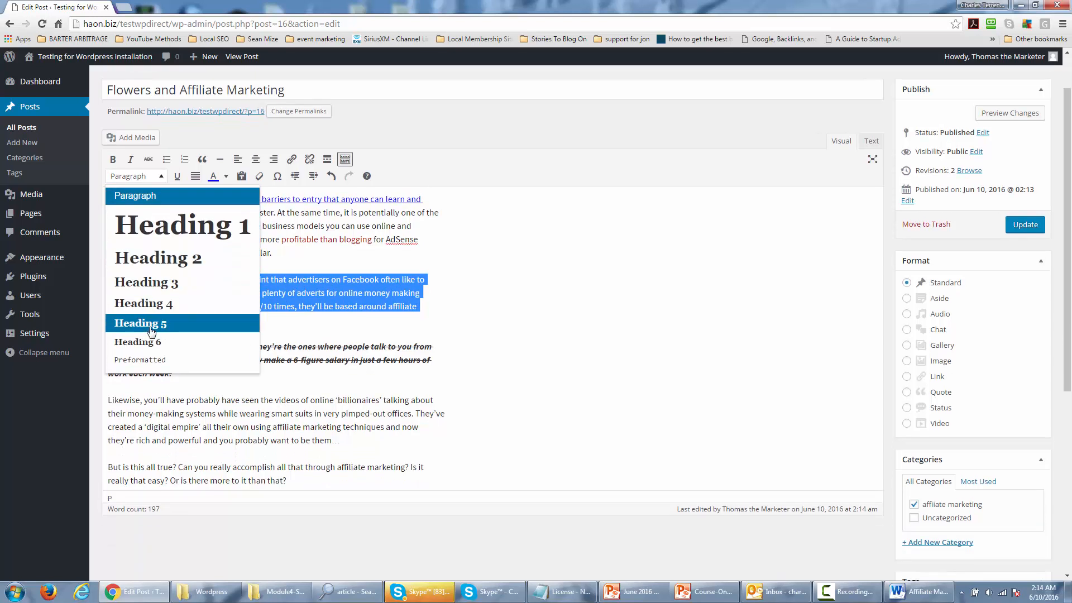
left_click(139, 198)
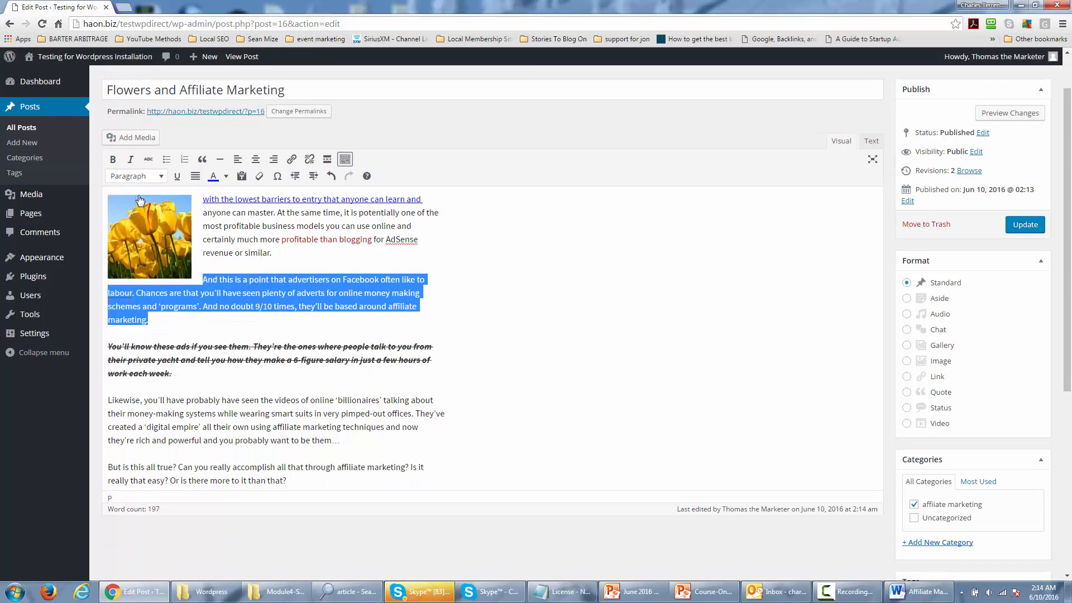
left_click(278, 278)
- Update the post, review its formatting on the published page and return to the editor
scroll(253, 295, "up", 1)
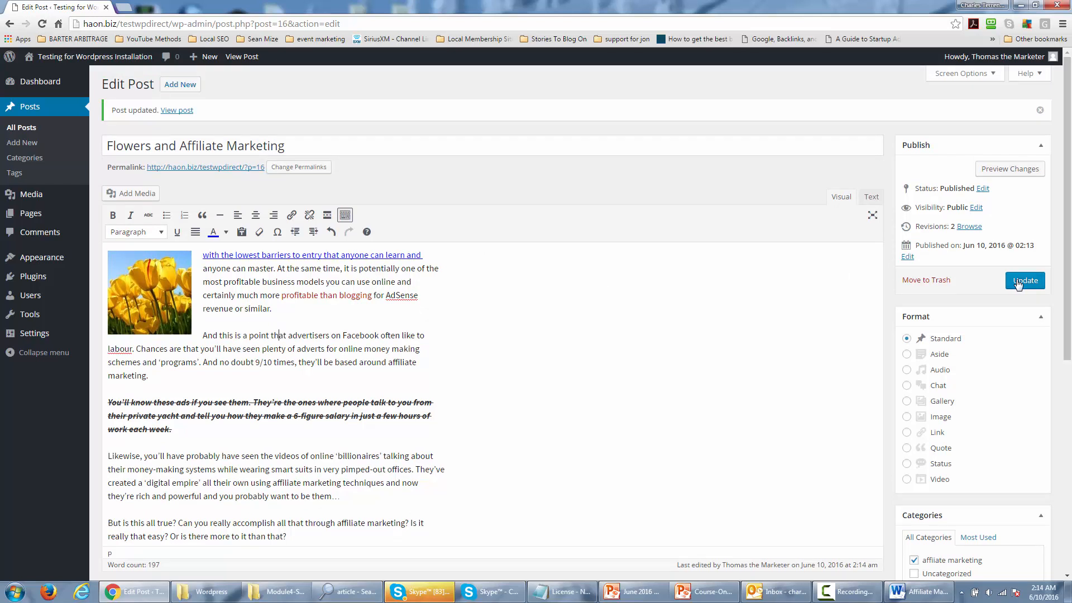
left_click(1017, 282)
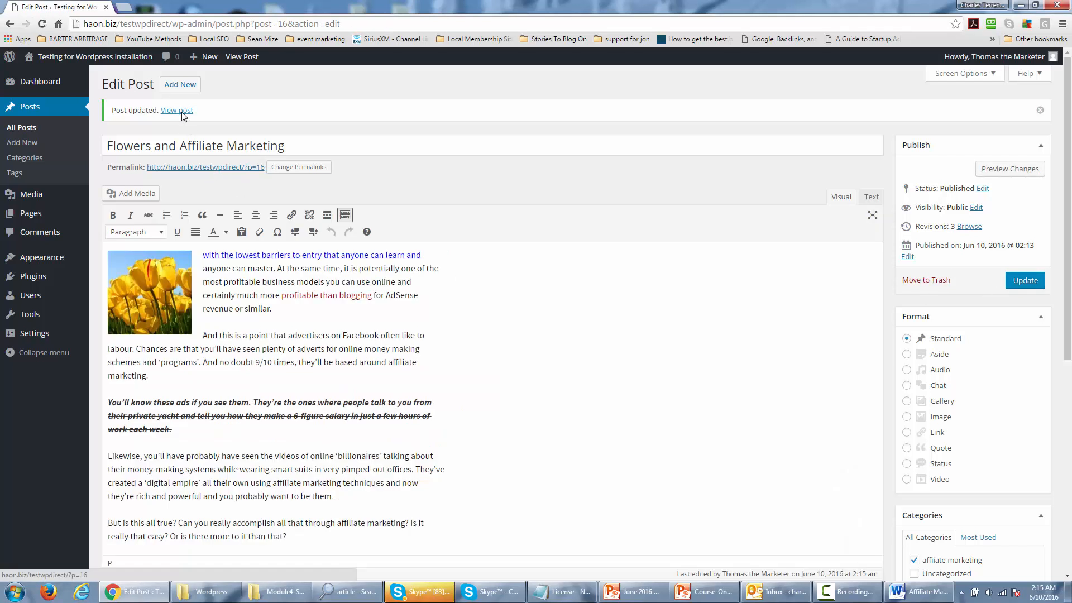
left_click(182, 112)
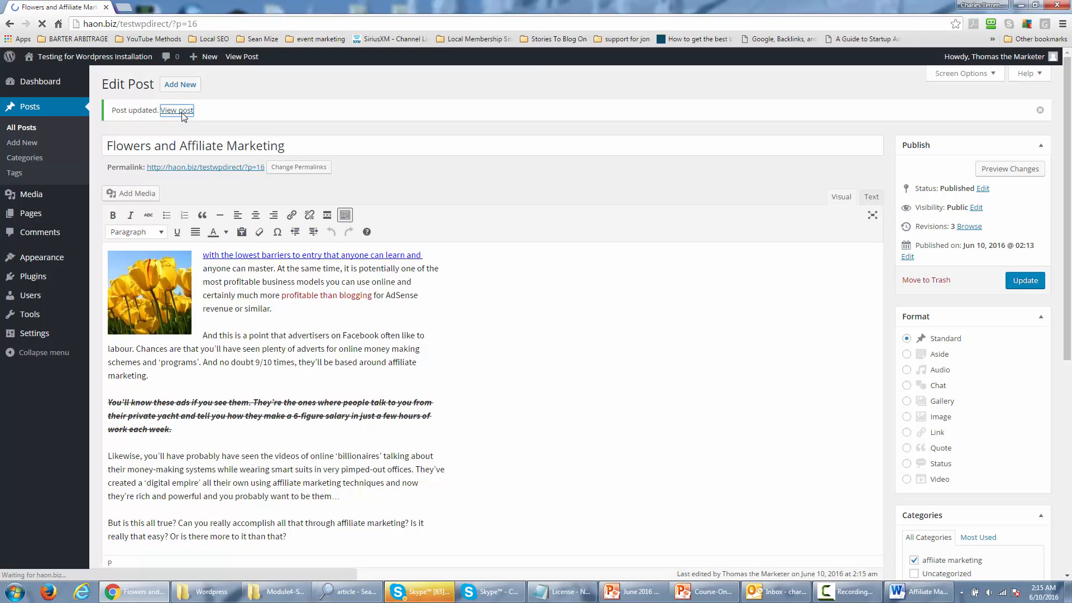
scroll(223, 201, "down", 5)
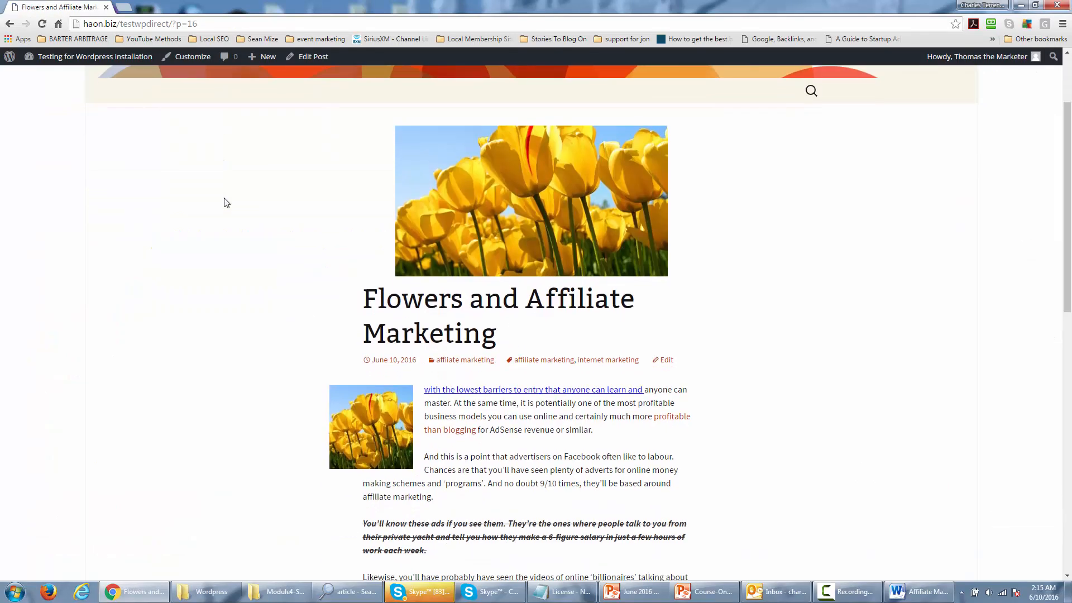
scroll(226, 203, "down", 2)
scroll(226, 203, "up", 7)
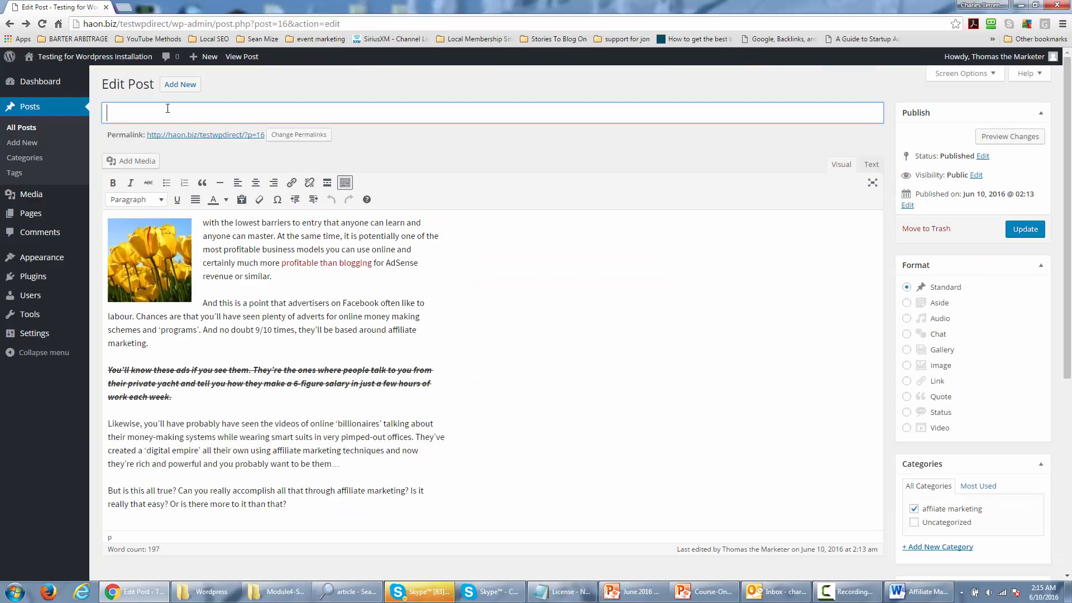
- Title the post "Affiliate Marketing Flowers" and update it
type("aff")
key("BackSpace")
key("BackSpace")
key("BackSpace")
type("Affiliate Marketing ")
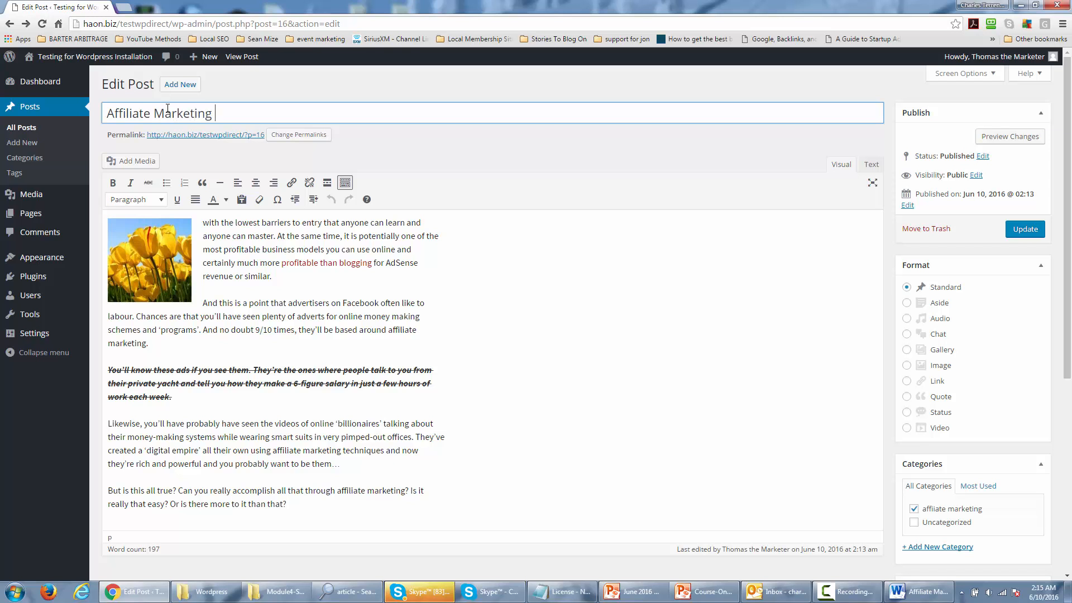
type("Flowers")
left_click(1025, 229)
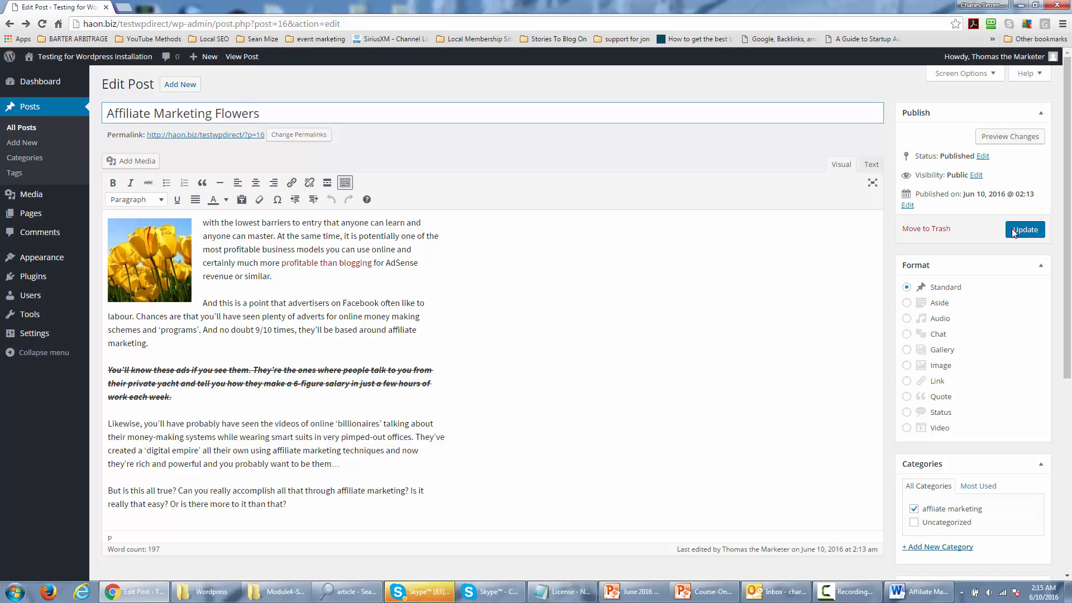